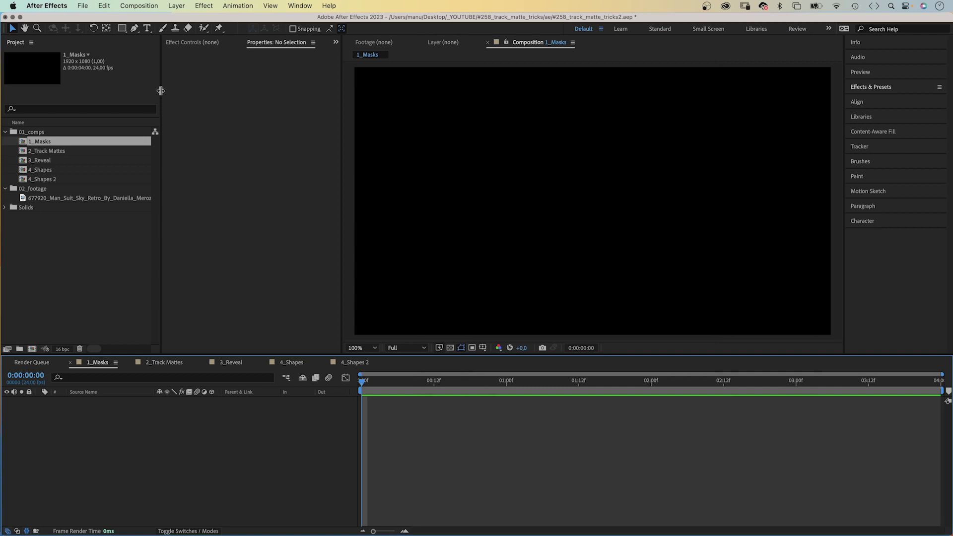
Step: Add Shape Layer 1, a full-frame 1920×1080 magenta rectangle, to the 1_Masks composition
double_click(120, 30)
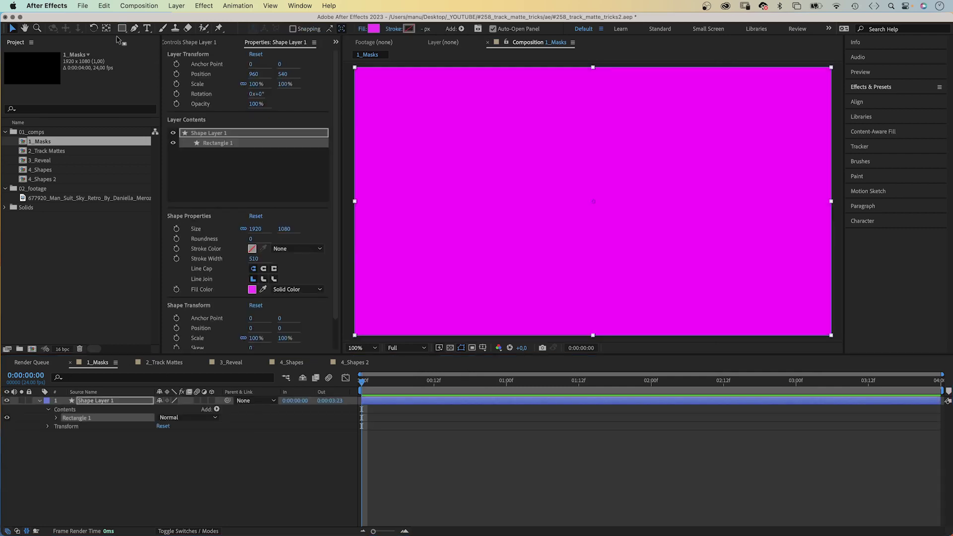
Step: Shrink Rectangle 1 to 1086 × 610.9 and set the Rectangle tool to create masks
left_click(55, 418)
left_click(65, 426)
left_click_drag(169, 434, 121, 435)
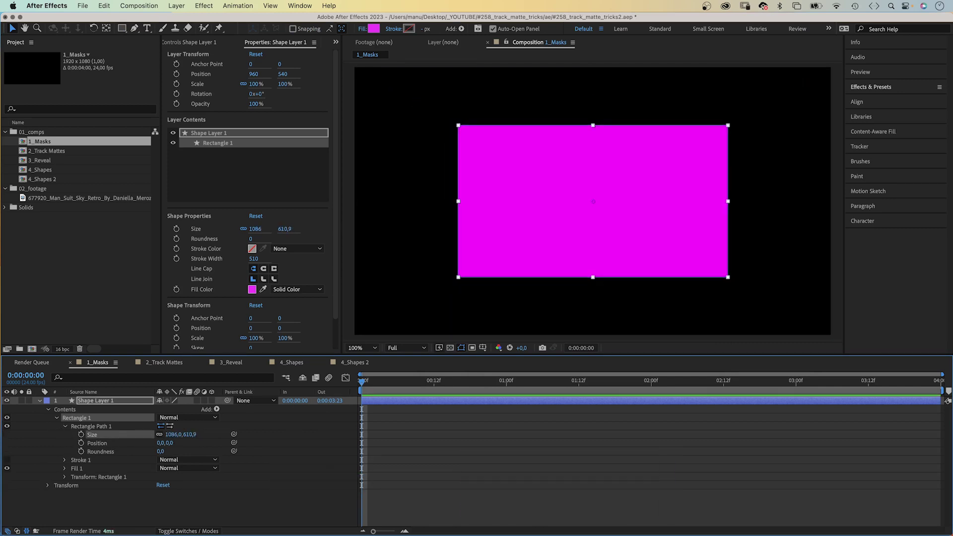
left_click(122, 29)
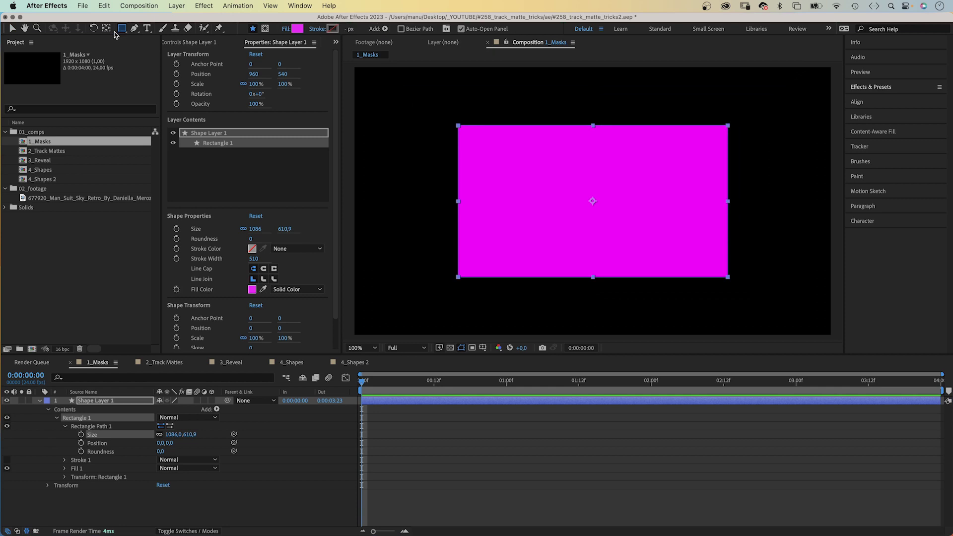
left_click(264, 30)
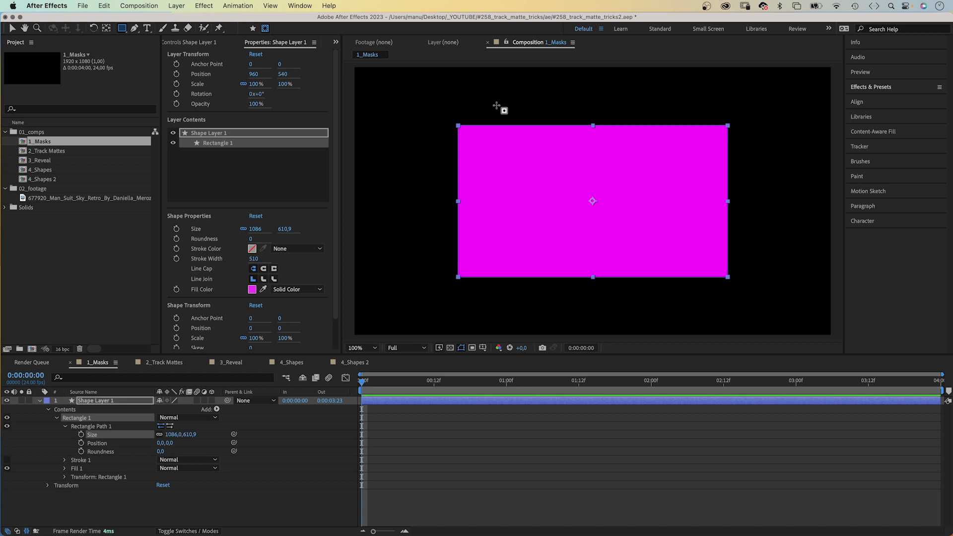
Step: Draw a rectangle mask over the shape's upper left and set Mask 1 to Subtract
left_click_drag(429, 94, 620, 212)
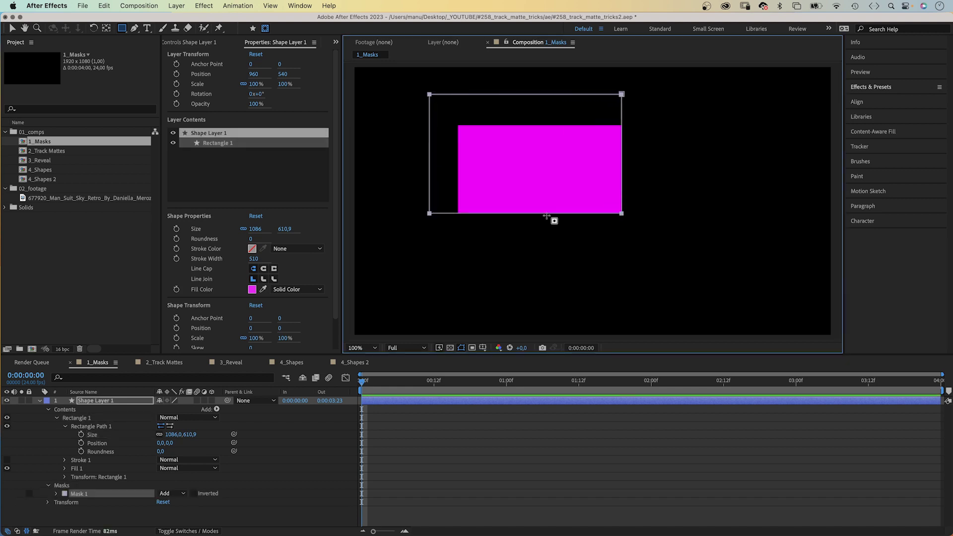
left_click(166, 493)
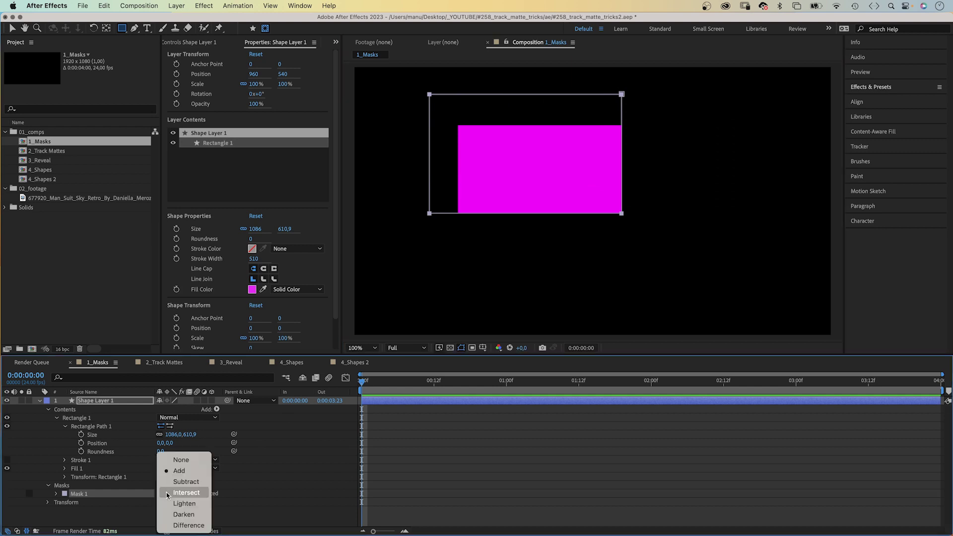
left_click(176, 484)
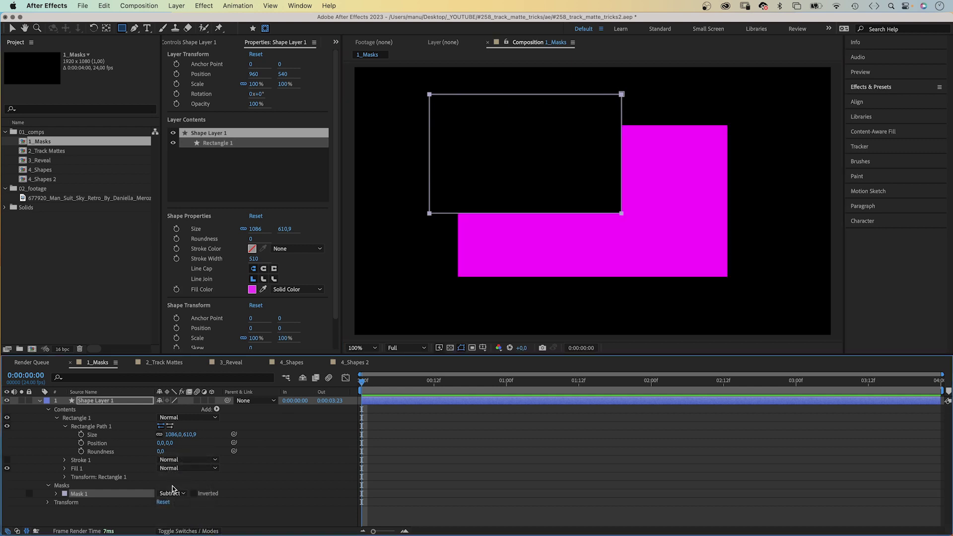
Step: Draw a second overlapping mask at the lower right and set Mask 2 to Subtract
left_click_drag(562, 165, 774, 315)
left_click(176, 502)
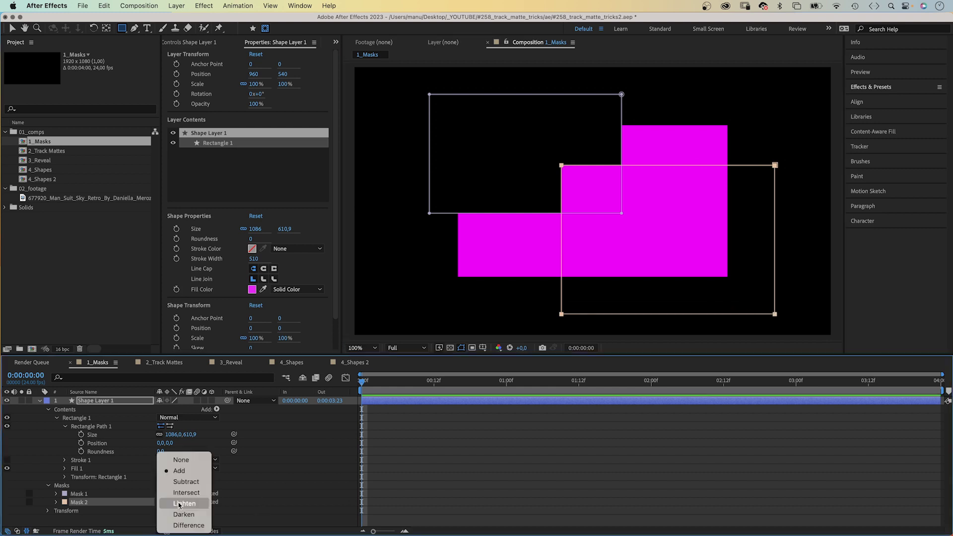
left_click(183, 496)
left_click(176, 502)
left_click(183, 514)
left_click(176, 502)
left_click(180, 471)
left_click(177, 501)
left_click(180, 481)
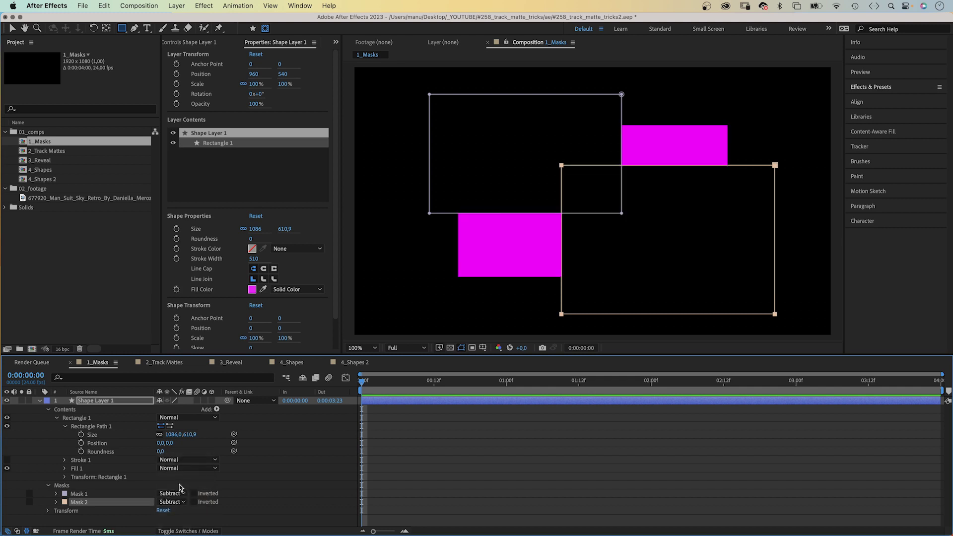
left_click(122, 404)
Step: Slide the masked shape to the right via Position X, then open the 2_Track Mattes composition
key("p")
left_click_drag(160, 409, 310, 392)
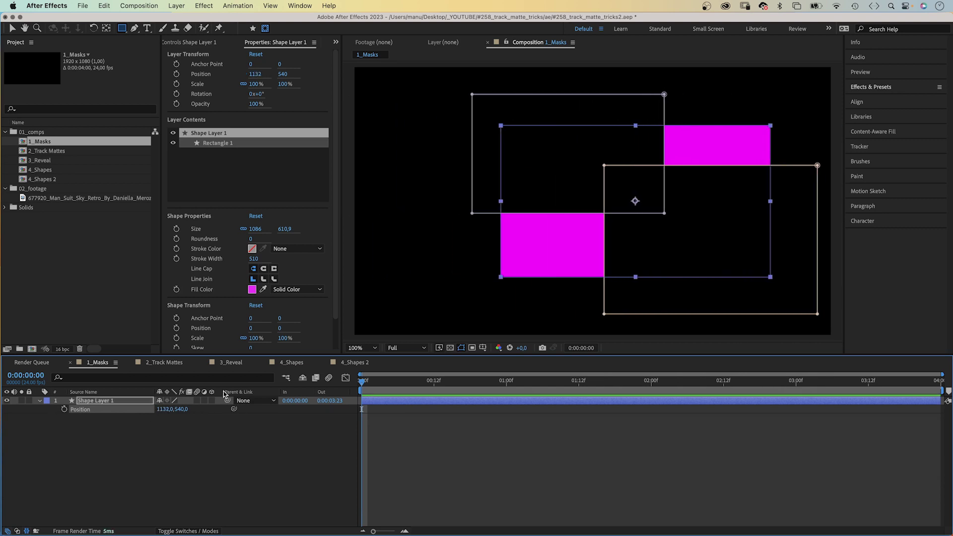
double_click(56, 151)
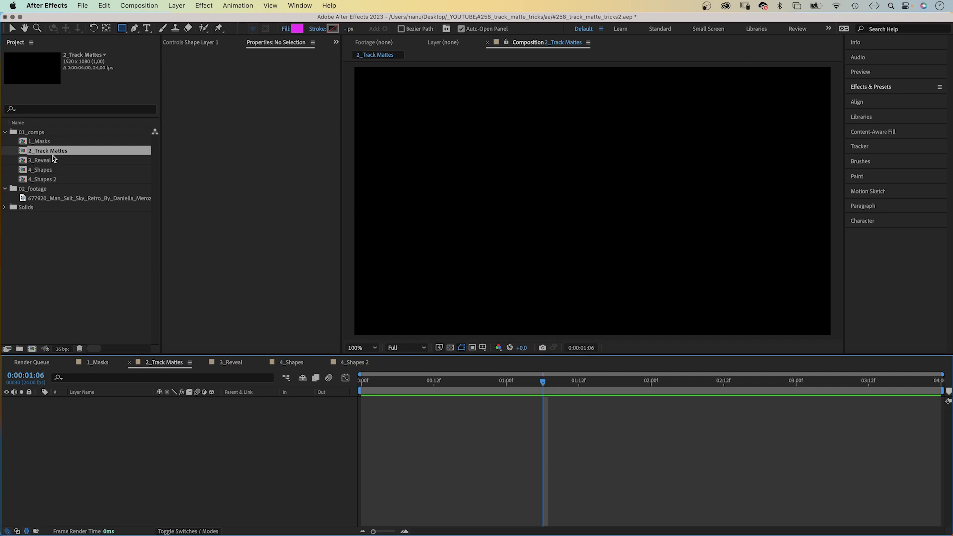
Step: Add a text layer reading REVEAL in the composition
left_click(151, 30)
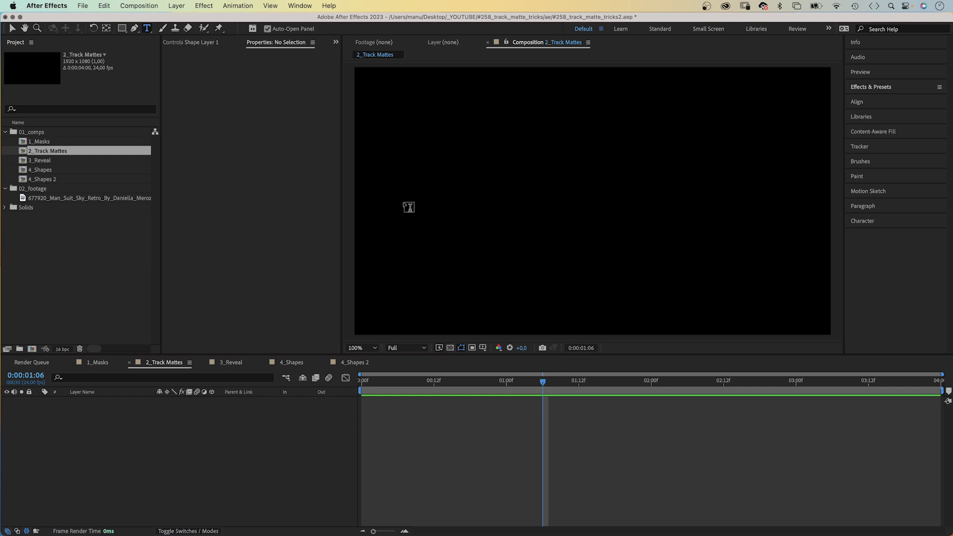
left_click(469, 200)
type("REVEAL")
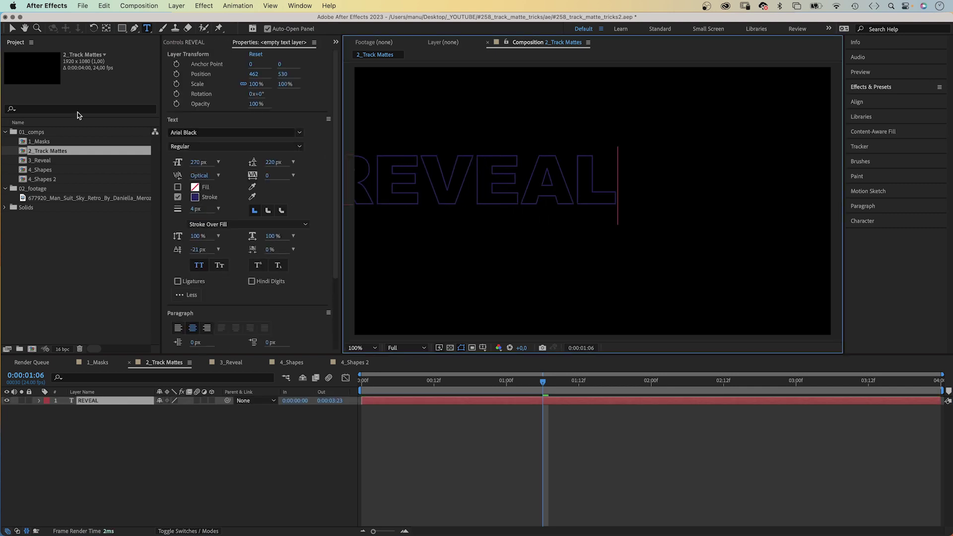
left_click(12, 28)
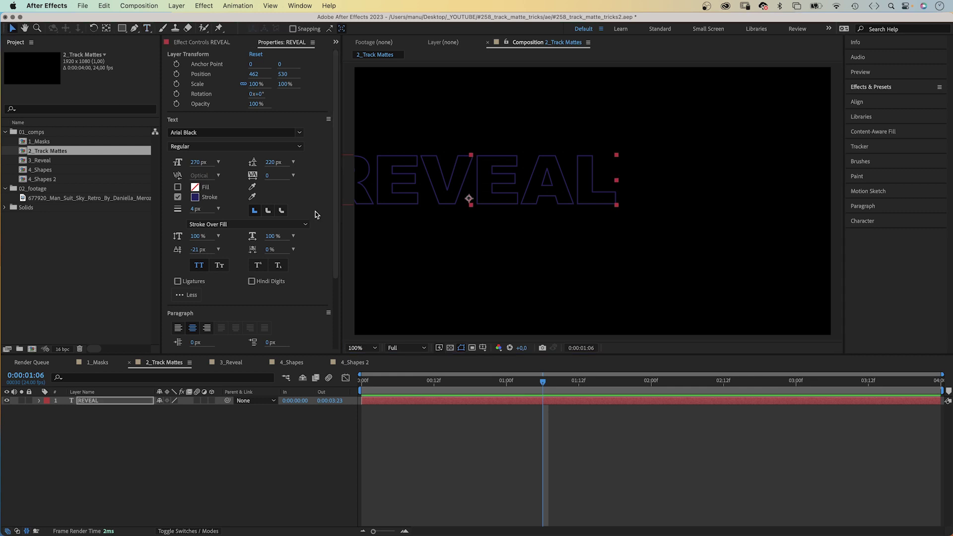
Step: Make the REVEAL text fill white with no stroke
left_click(194, 187)
left_click(326, 197)
left_click(353, 190)
left_click(432, 191)
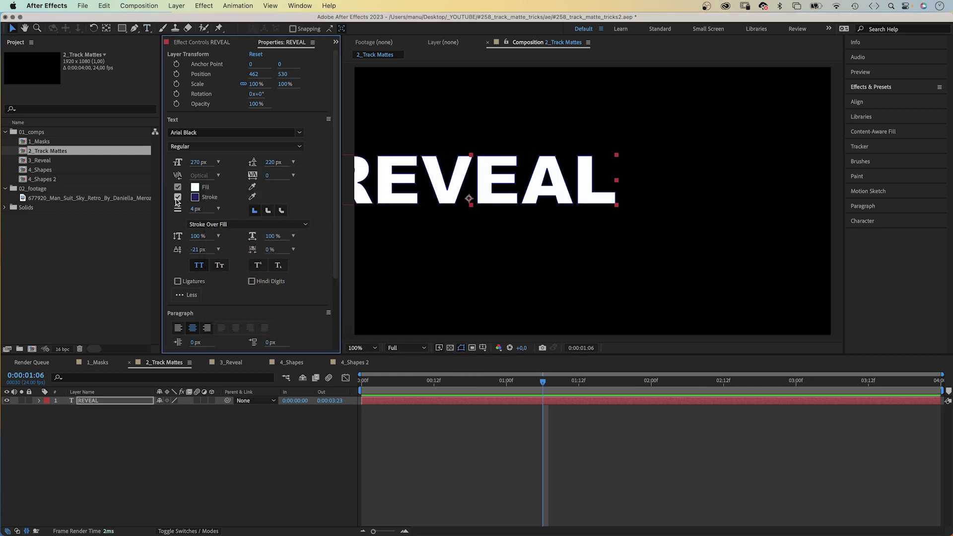
left_click(177, 197)
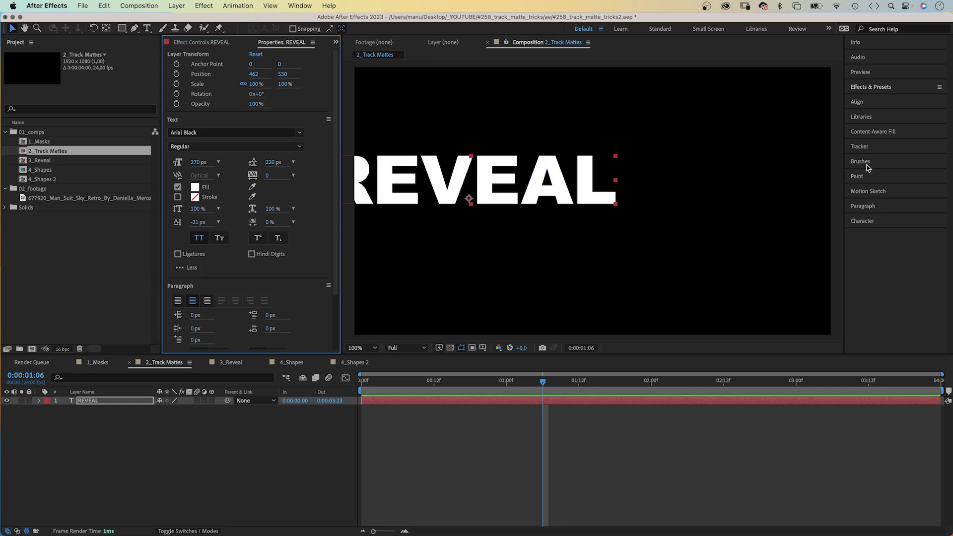
Step: Centre REVEAL horizontally and vertically in the composition using the Align panel
left_click(856, 101)
left_click(871, 127)
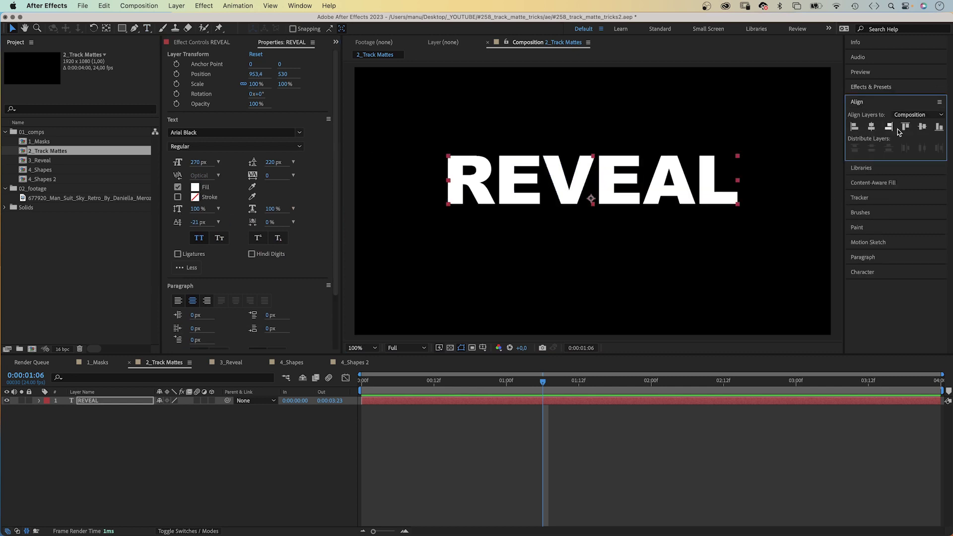
left_click(922, 127)
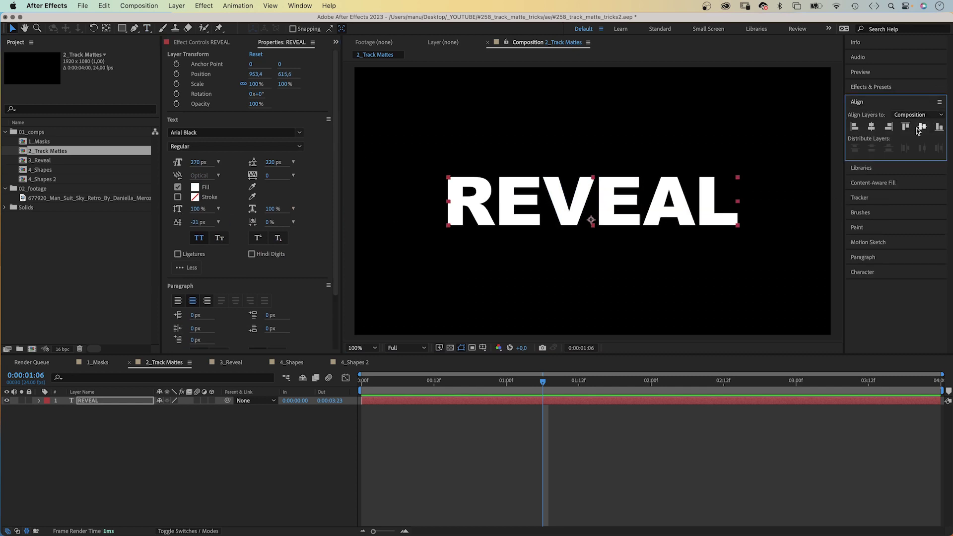
left_click(177, 421)
Step: Add a full-frame 1920×1080 rectangle layer with a white fill above REVEAL
double_click(122, 28)
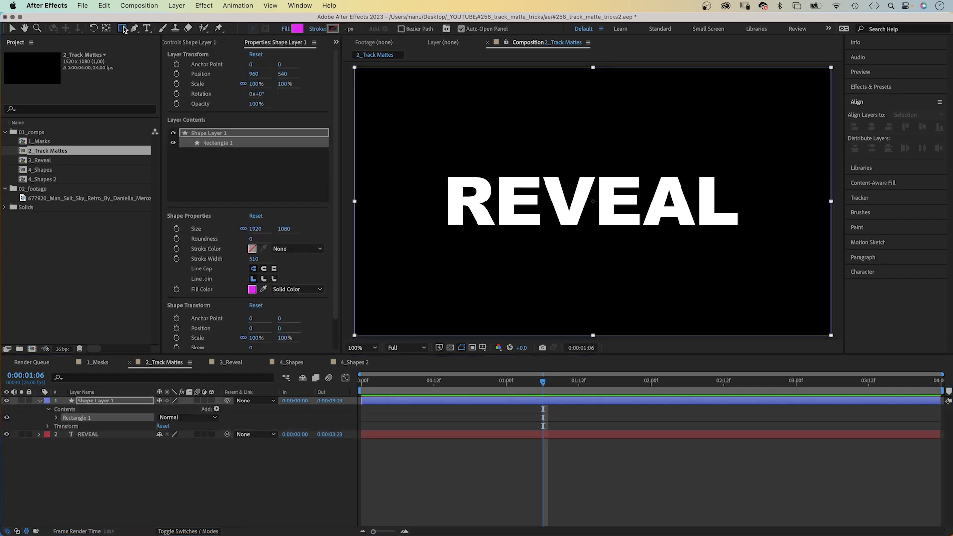
left_click(373, 28)
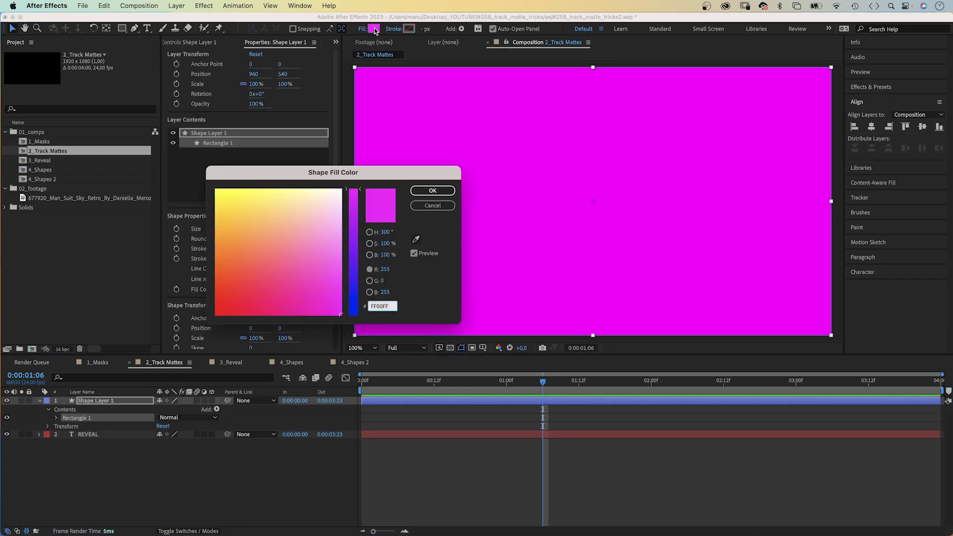
left_click(331, 204)
left_click_drag(341, 199, 342, 188)
left_click(424, 191)
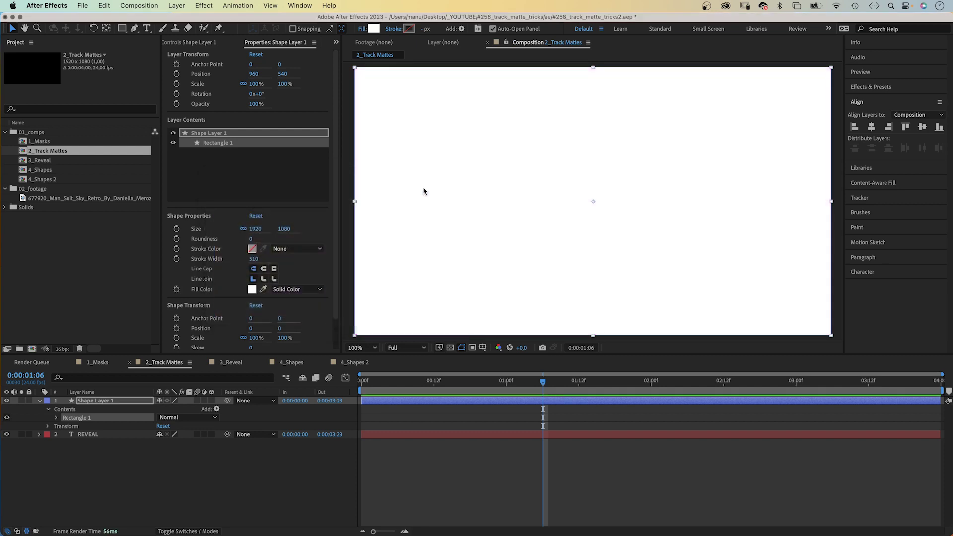
Step: Rename the rectangle layer 'track matte' and toggle the Switches/Modes columns
left_click(97, 400)
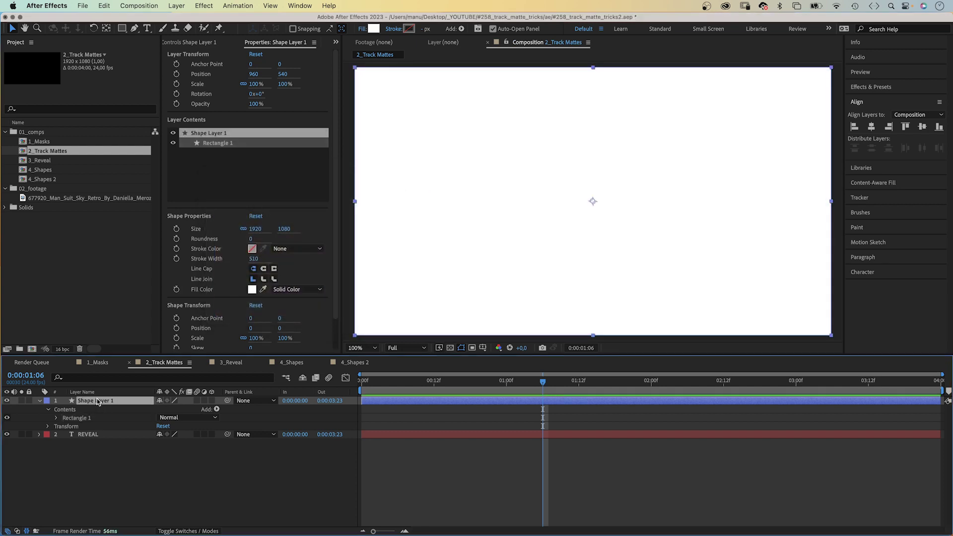
key("Return")
type("track")
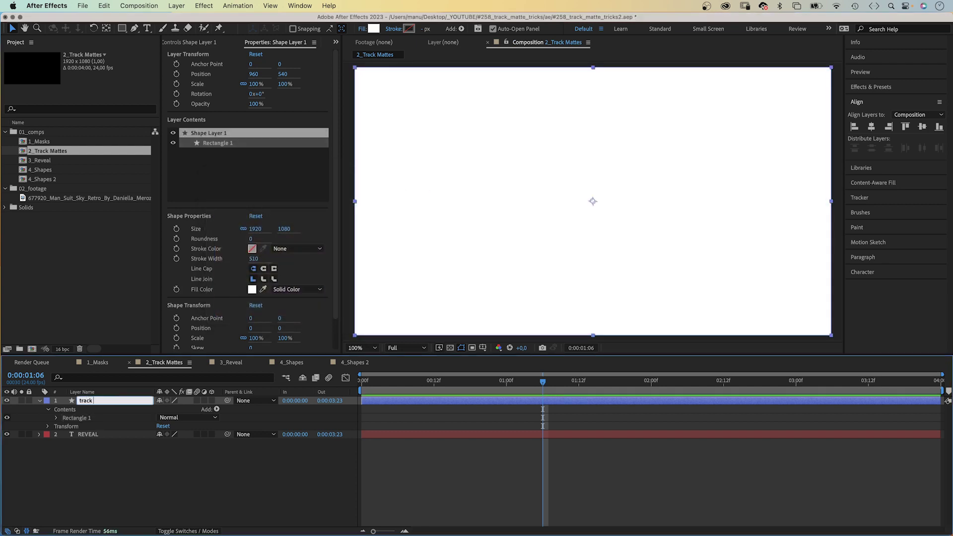
type(" matte")
key("Return")
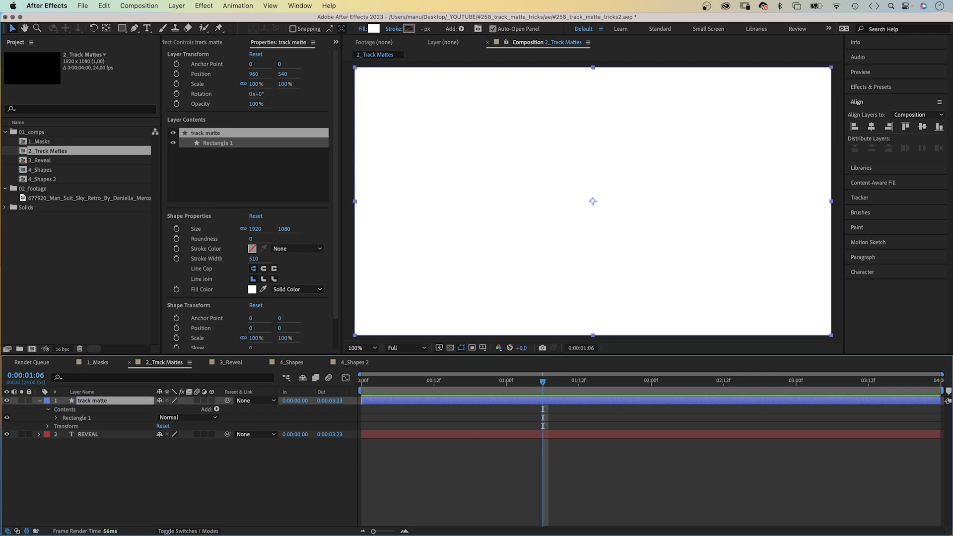
left_click(192, 531)
left_click(193, 531)
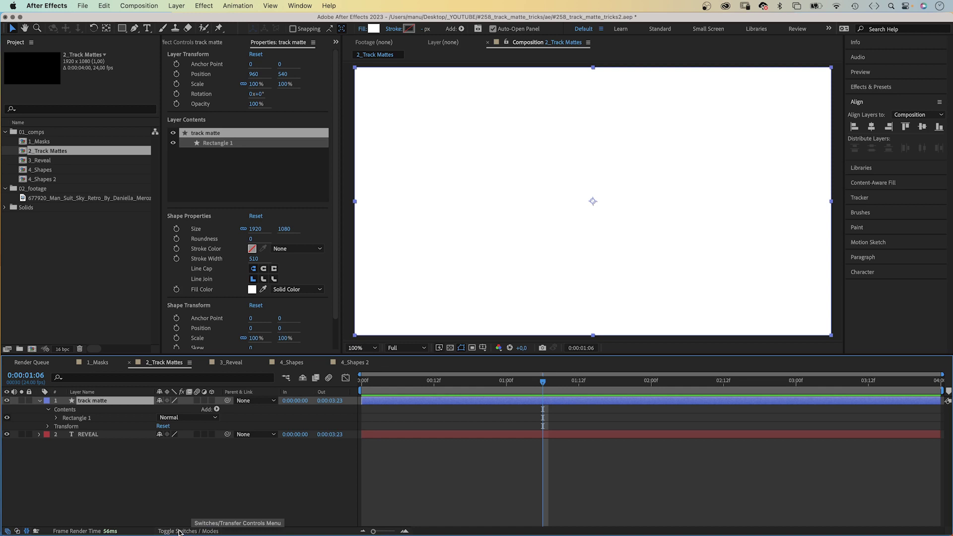
left_click(16, 531)
left_click(18, 531)
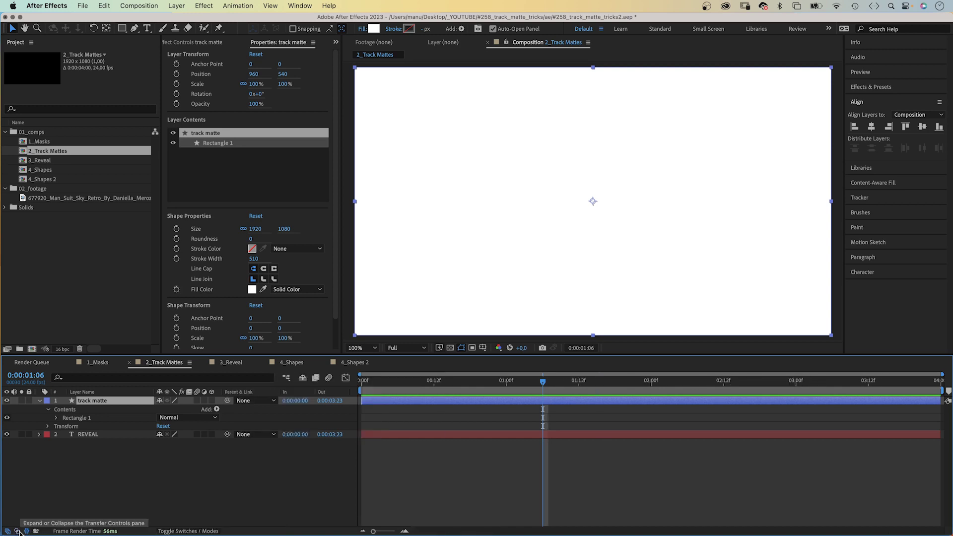
Step: Use the track matte layer as REVEAL's inverted matte, moving the matte down to Y 1182
left_click(184, 531)
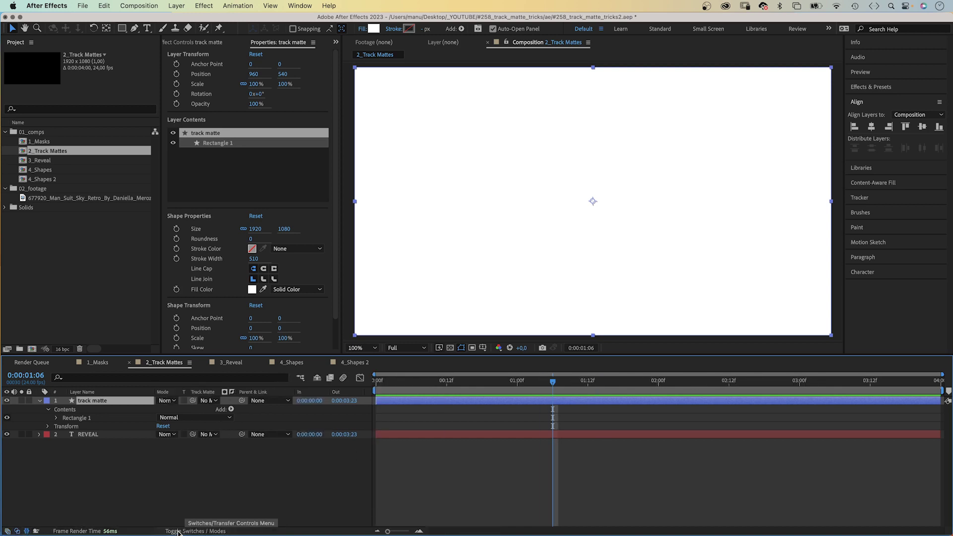
left_click_drag(193, 436, 100, 405)
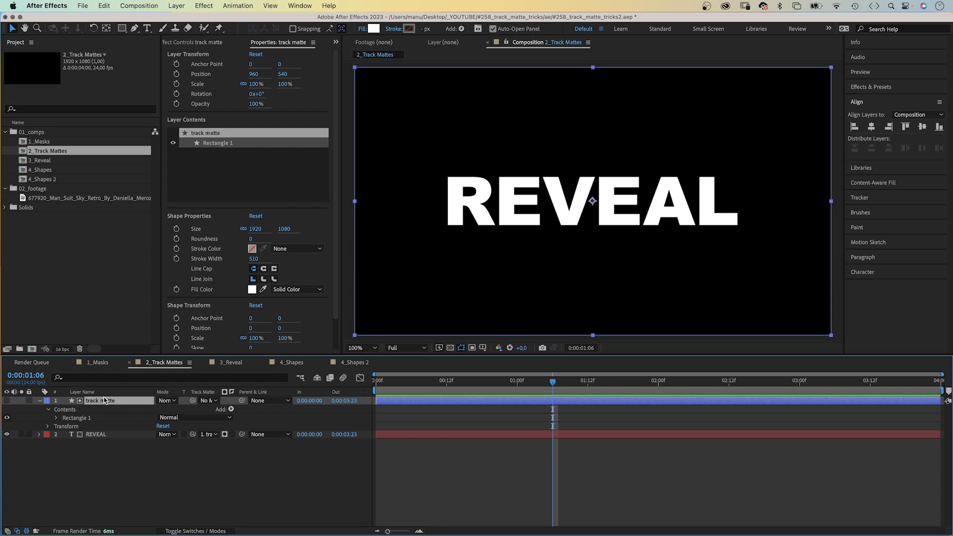
key("p")
left_click(151, 417)
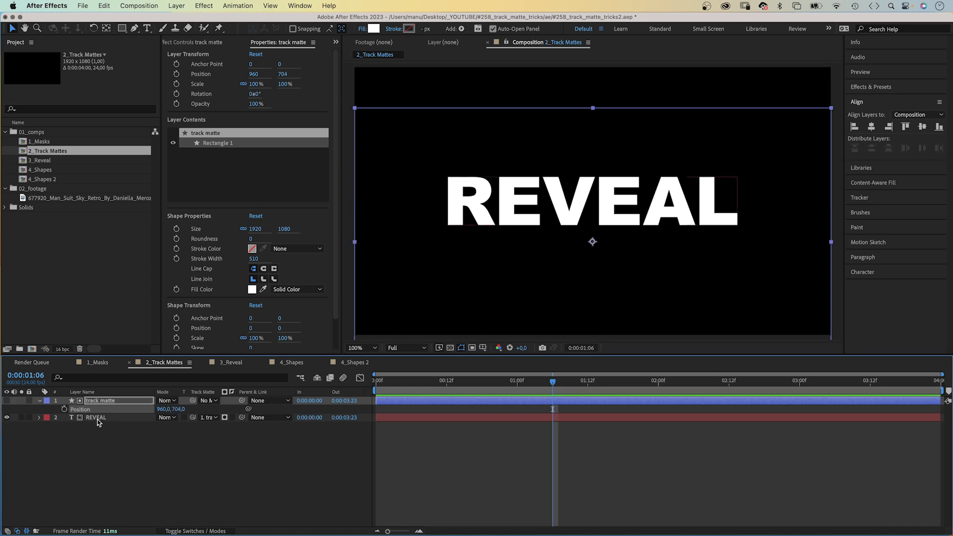
key("p")
left_click_drag(178, 409, 410, 392)
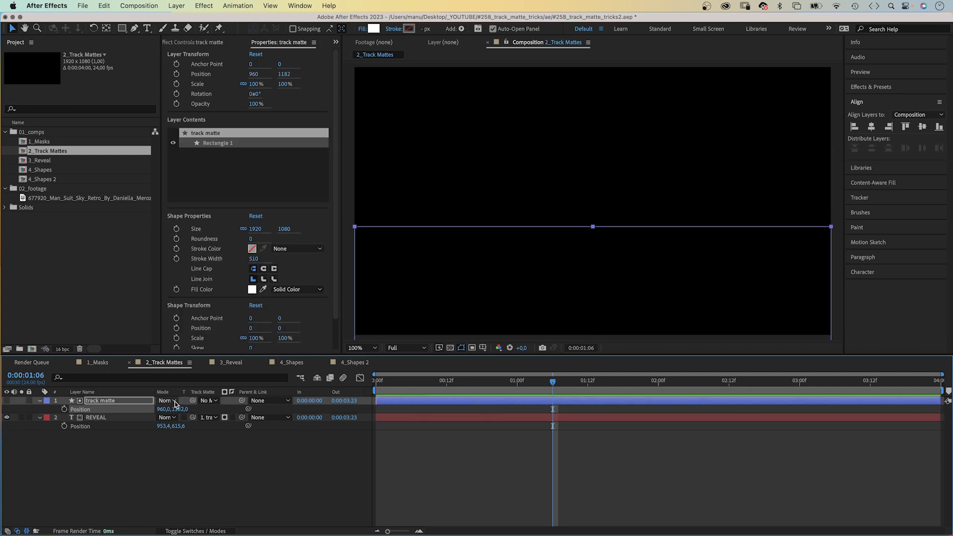
left_click(232, 418)
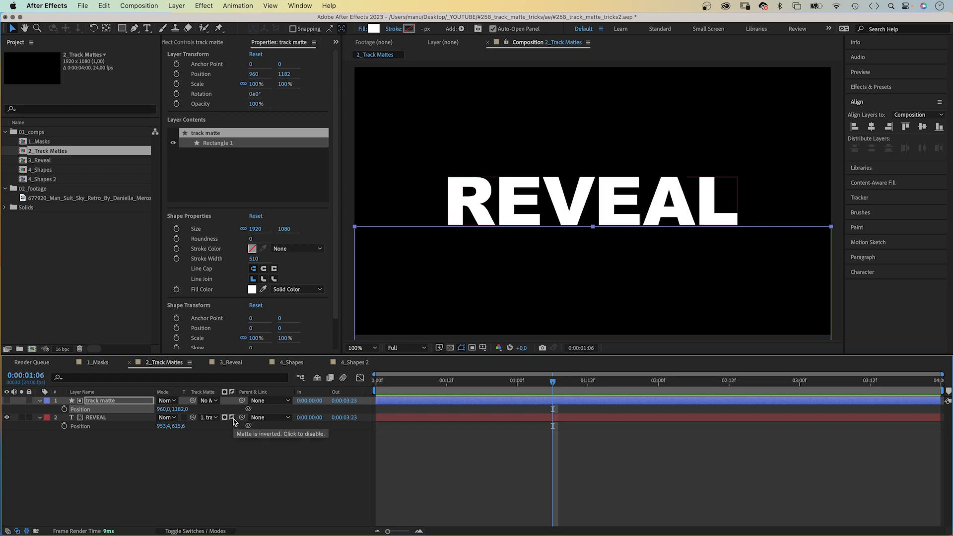
mouse_move(178, 426)
left_mouse_down()
mouse_move(288, 422)
mouse_move(178, 419)
left_mouse_up()
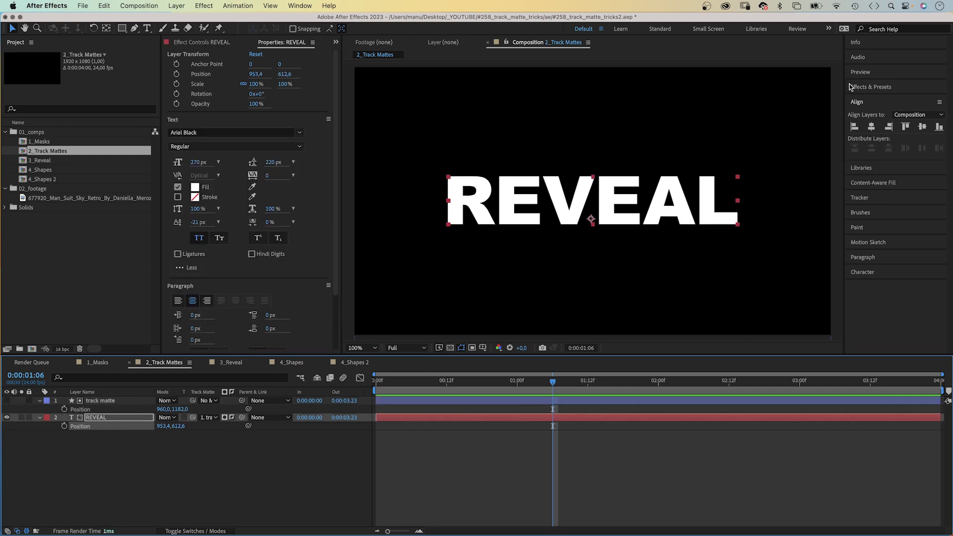
Step: Set the track matte rectangle's Position to 960,540 and turn off REVEAL's Invert Matte
left_click(869, 45)
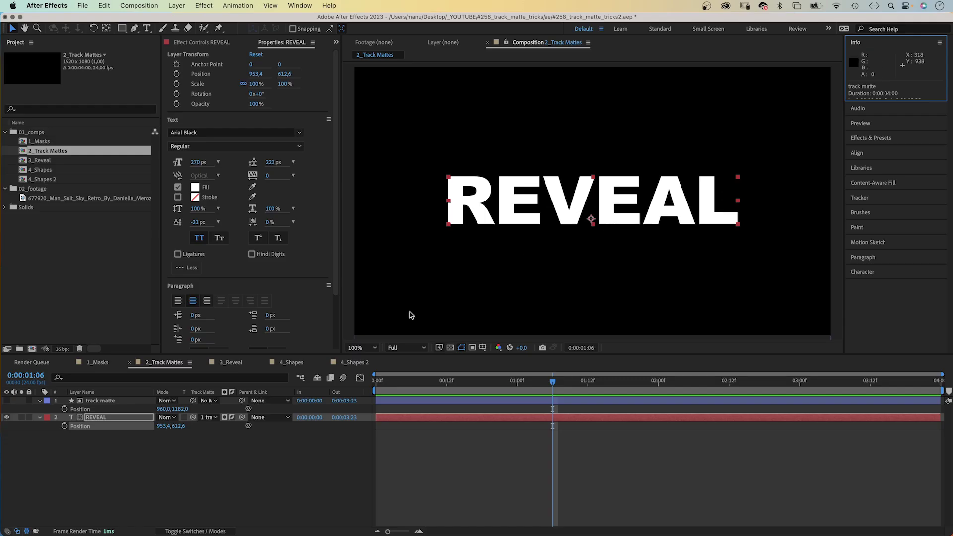
left_click(102, 400)
left_click(179, 409)
type("540")
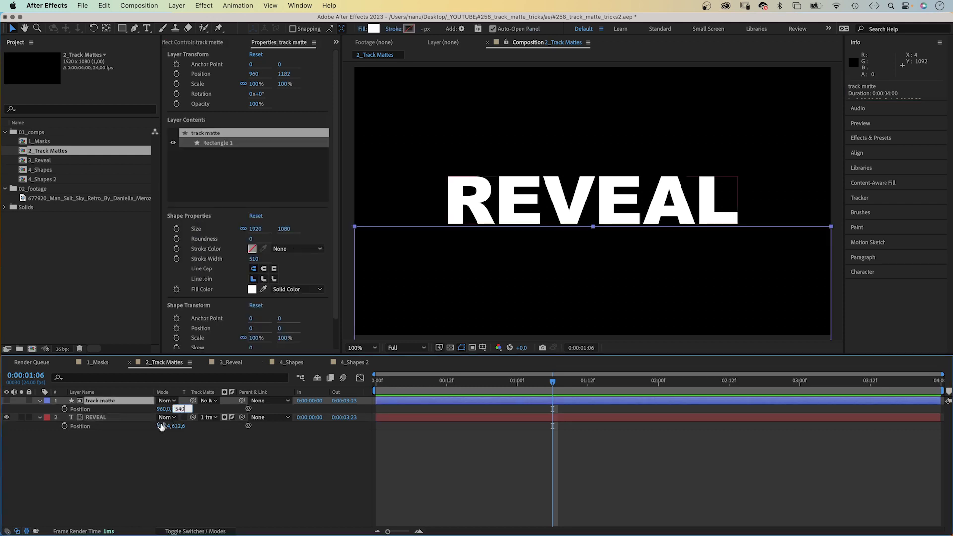
key("Return")
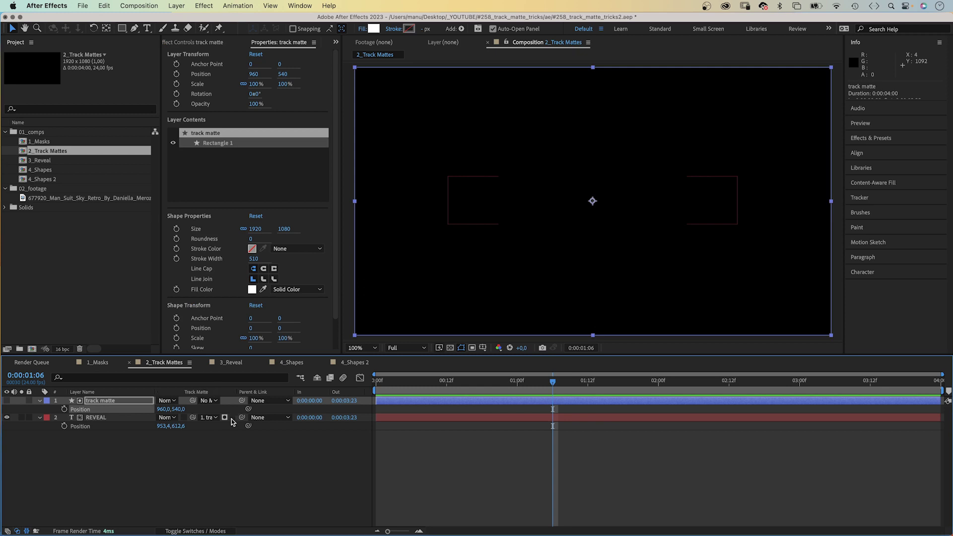
left_click(232, 418)
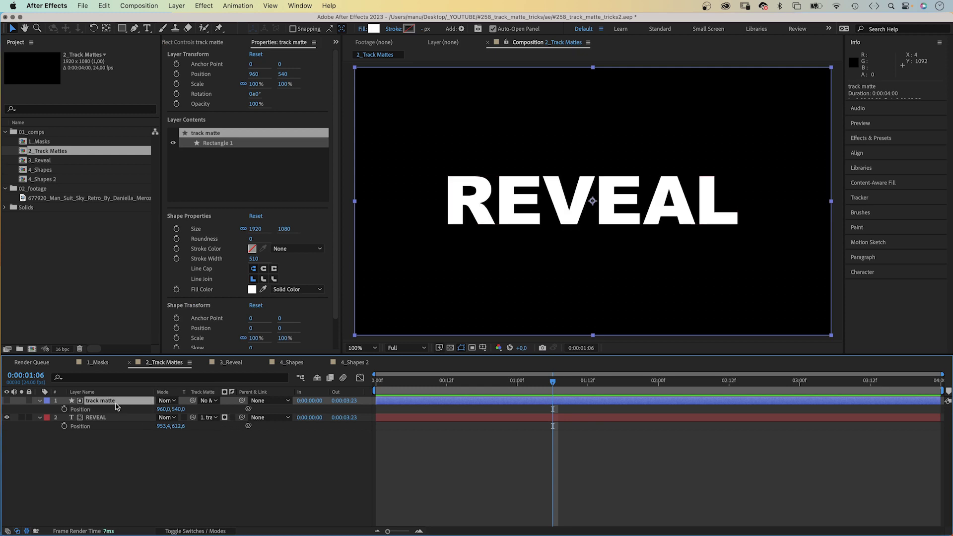
Step: Apply the Gradient Ramp effect to the track matte layer
left_click(861, 139)
left_click(873, 100)
type("gr")
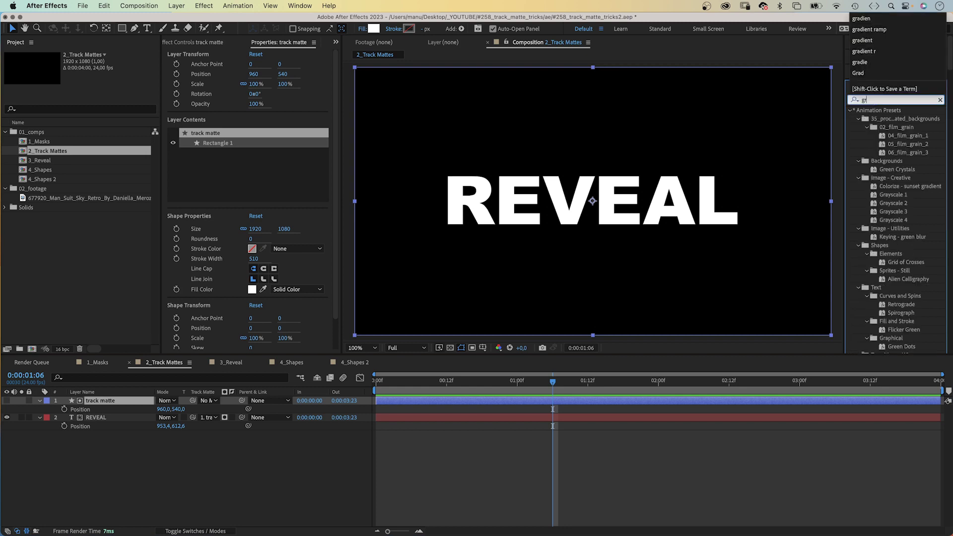
type("adient ramp")
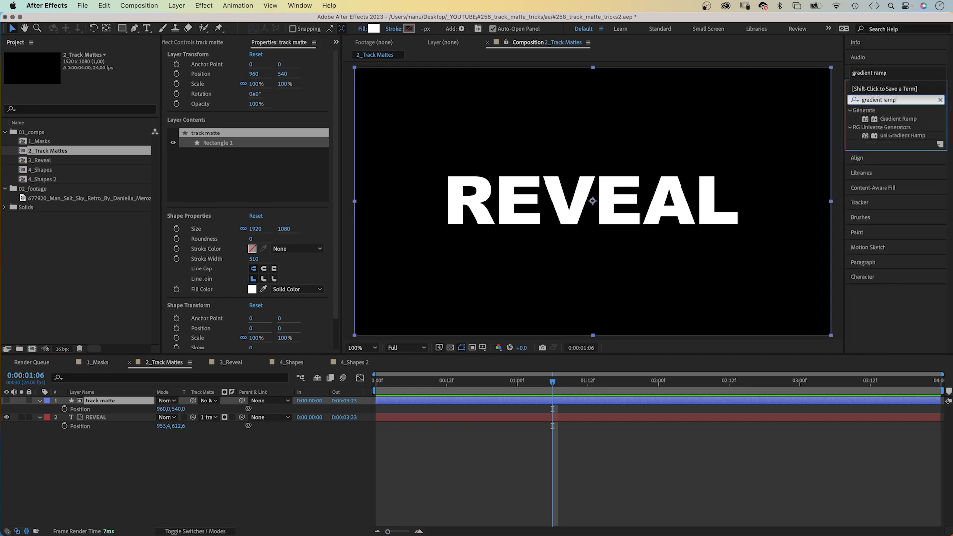
left_click_drag(867, 120, 91, 401)
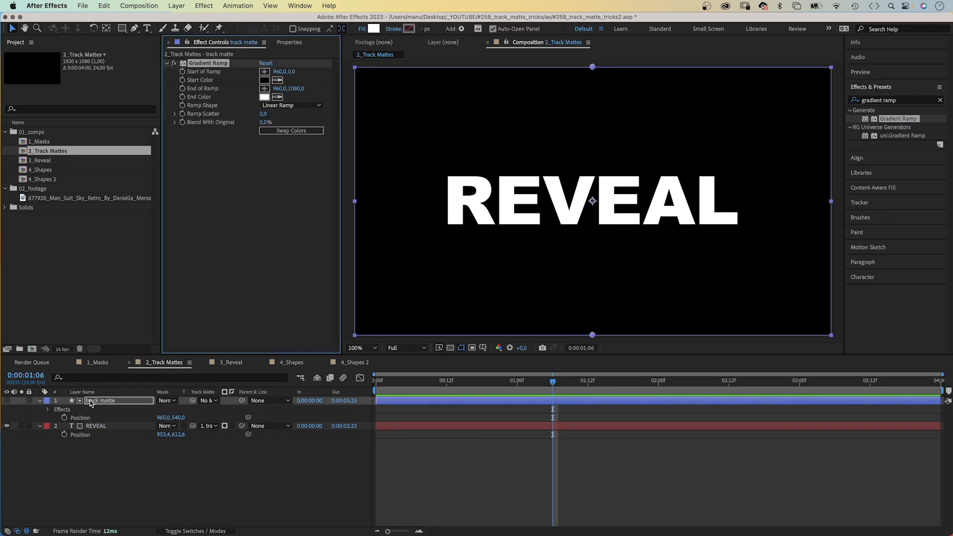
left_click(6, 400)
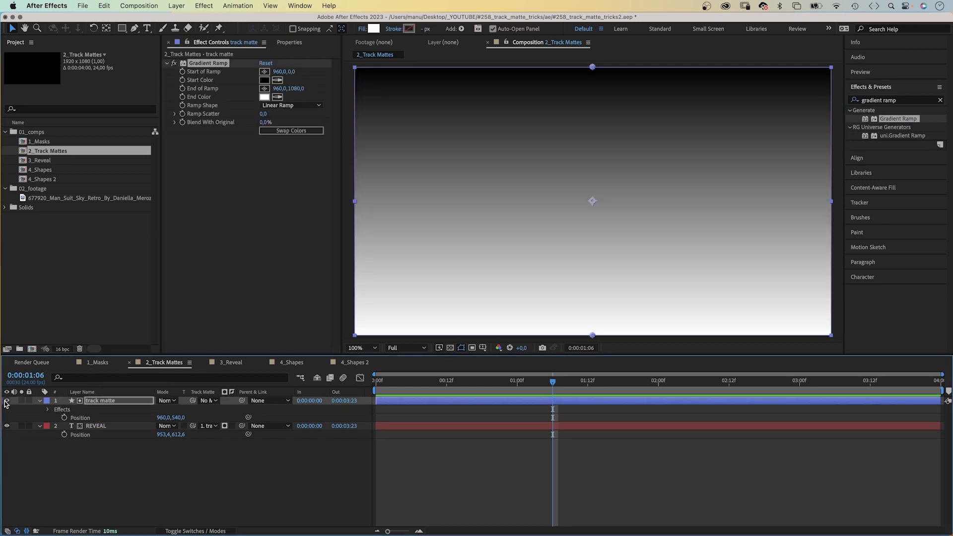
Step: Run the ramp horizontally from the left edge and switch REVEAL to a Luma Matte
left_click(265, 71)
left_click_drag(350, 213, 348, 203)
left_click(265, 88)
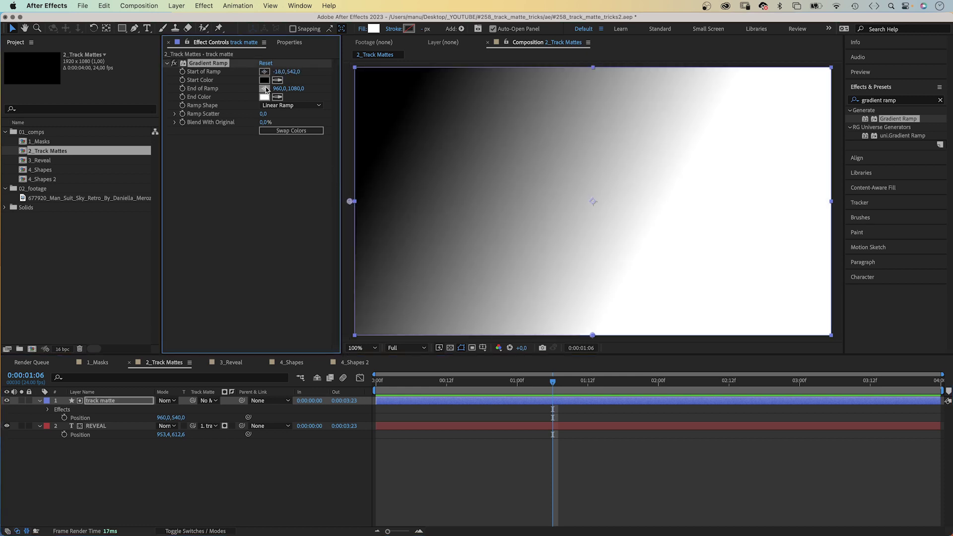
left_click_drag(748, 150, 742, 202)
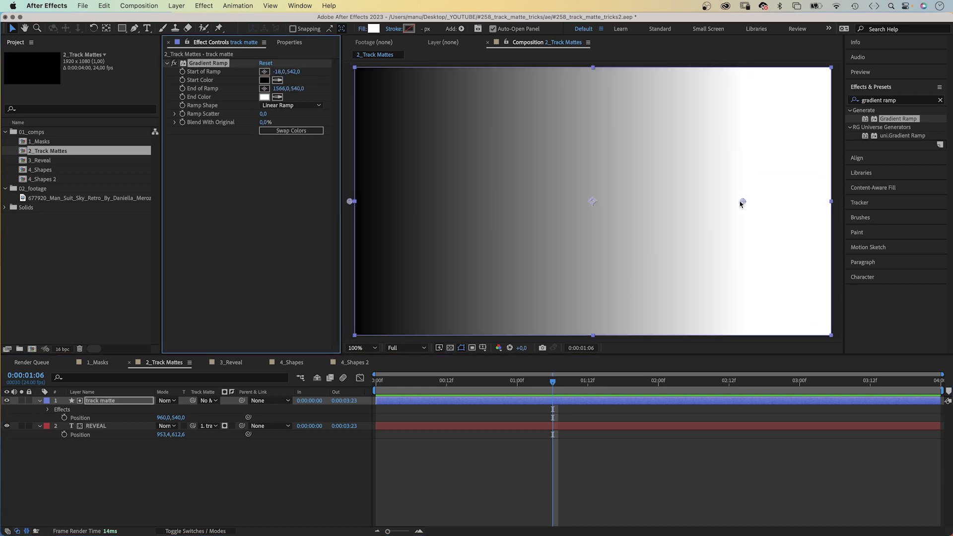
left_click(6, 401)
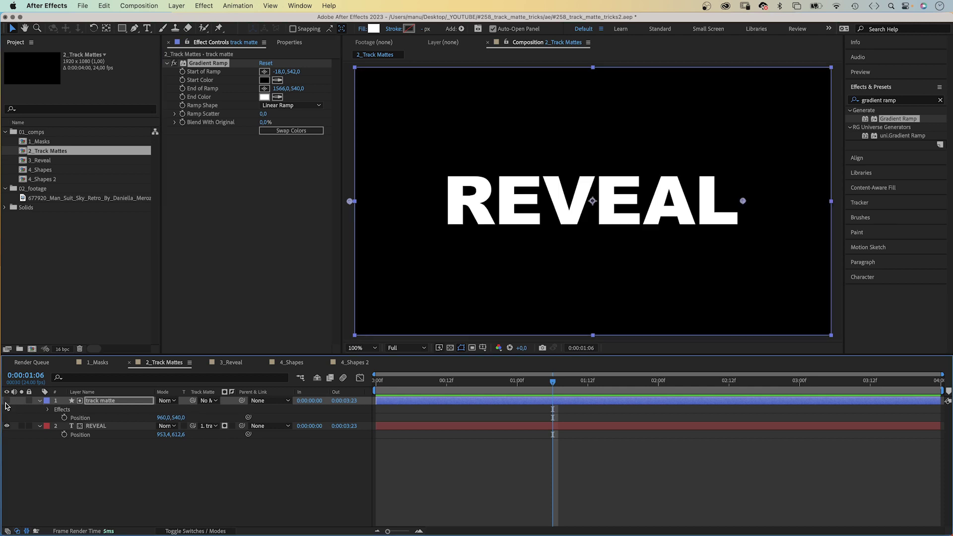
left_click(225, 426)
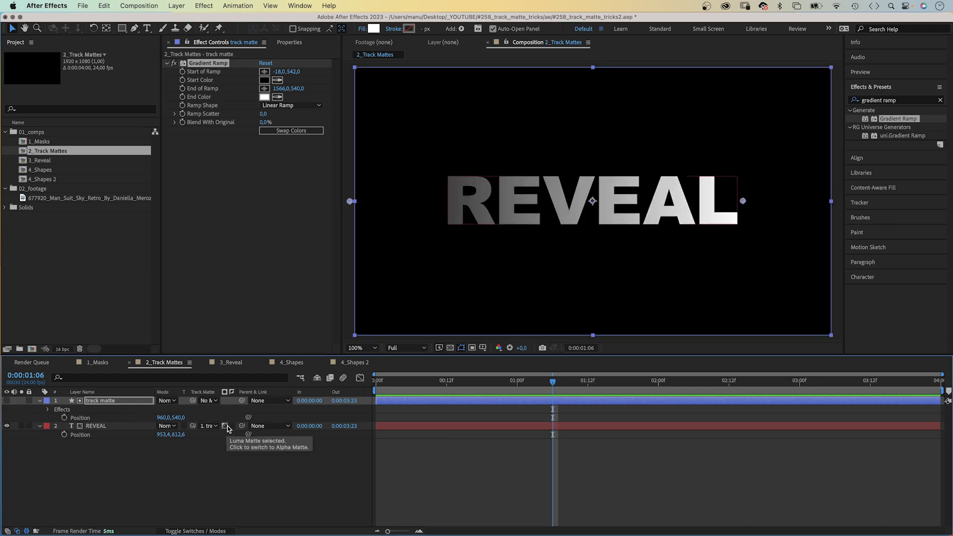
left_click(450, 348)
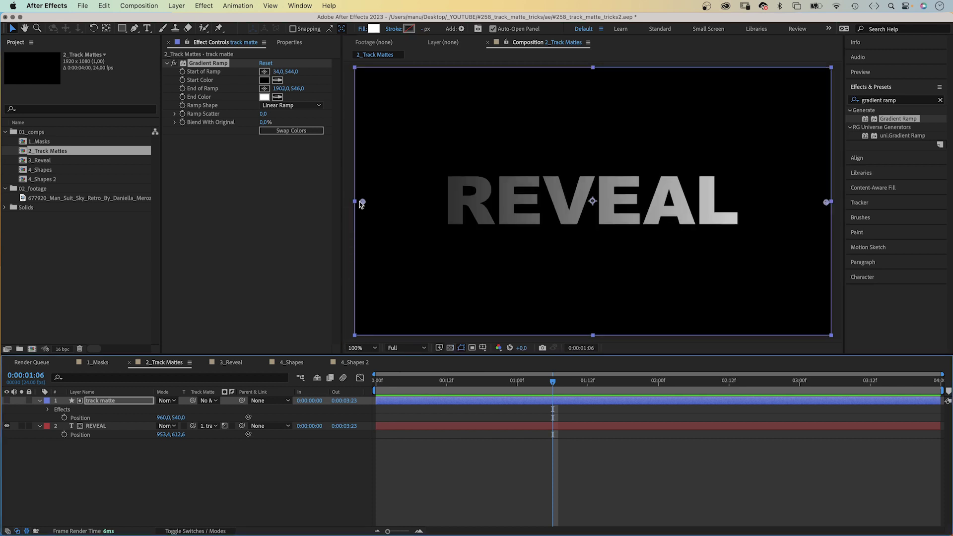
mouse_move(361, 205)
left_mouse_down()
mouse_move(638, 200)
mouse_move(365, 202)
left_mouse_up()
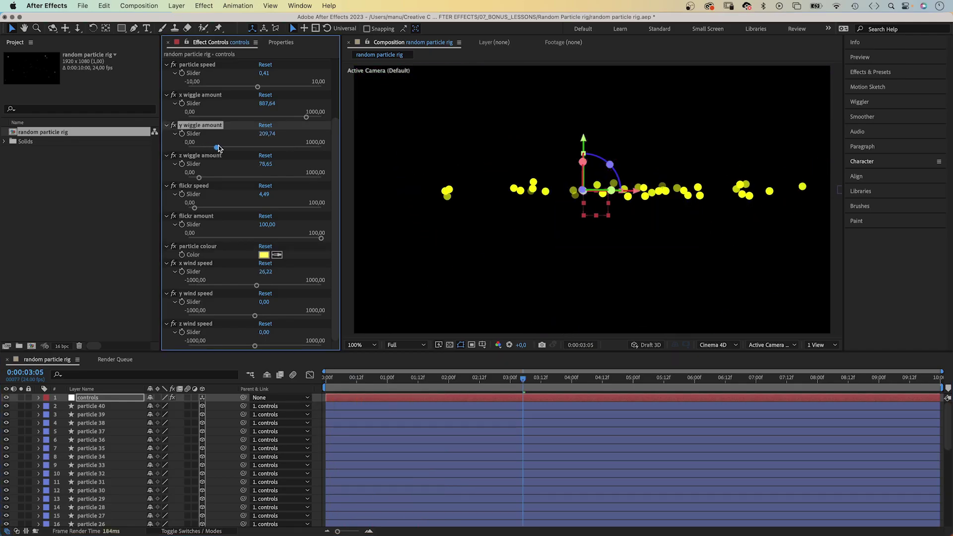
left_click_drag(218, 148, 245, 148)
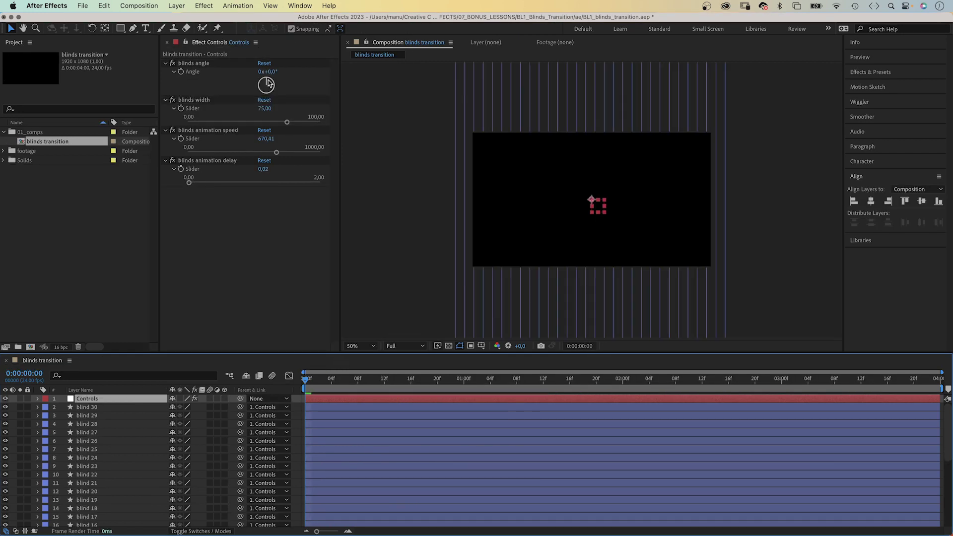
left_click_drag(271, 86, 270, 83)
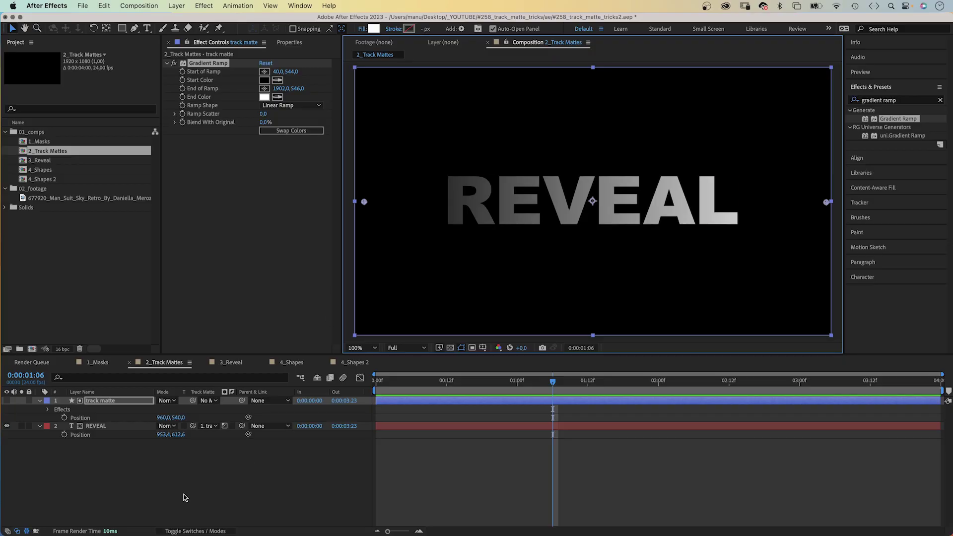
Step: Create a full-frame rectangle shape layer named background
left_click(185, 495)
left_click(123, 28)
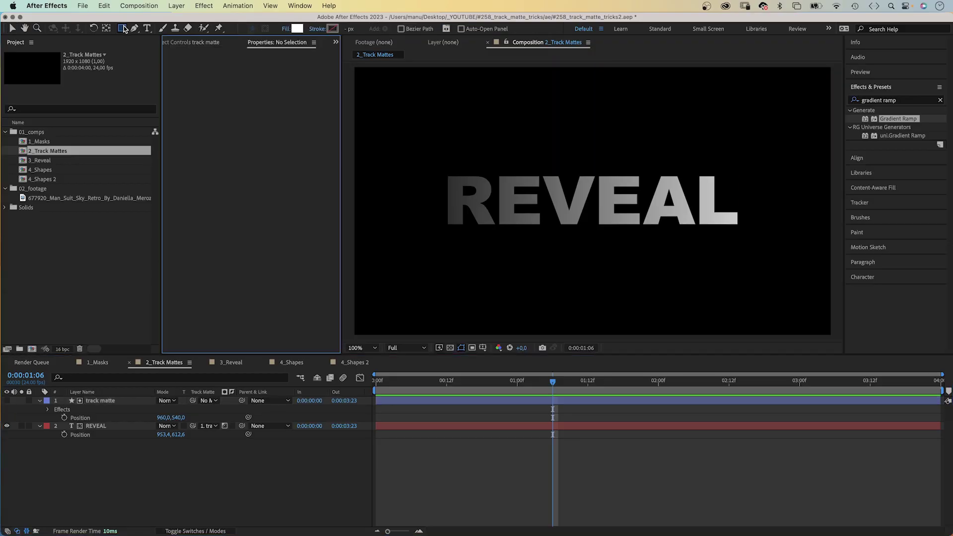
double_click(123, 28)
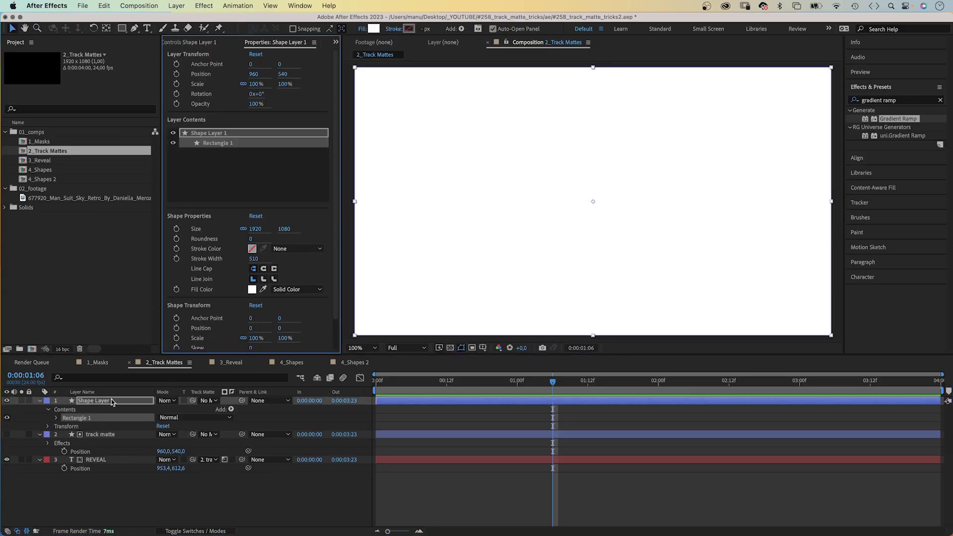
key("Return")
type("background")
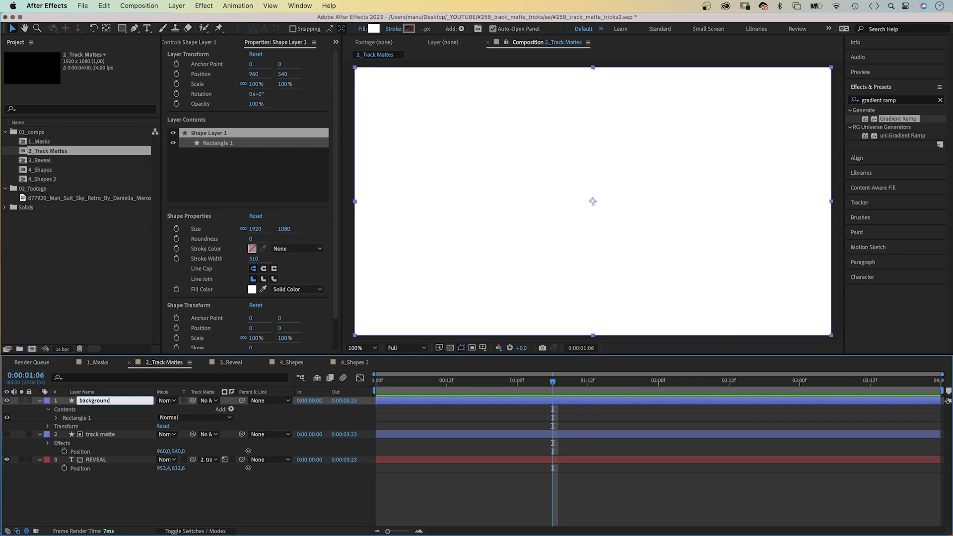
key("Return")
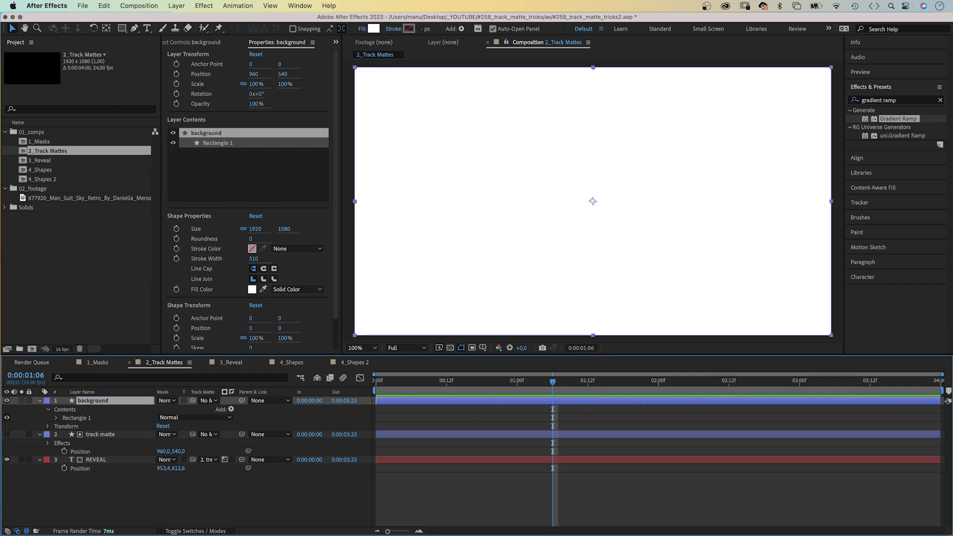
Step: Give background a diagonal dark-to-purple linear gradient fill and move it beneath REVEAL
left_click(362, 30)
left_click(406, 108)
left_click(461, 166)
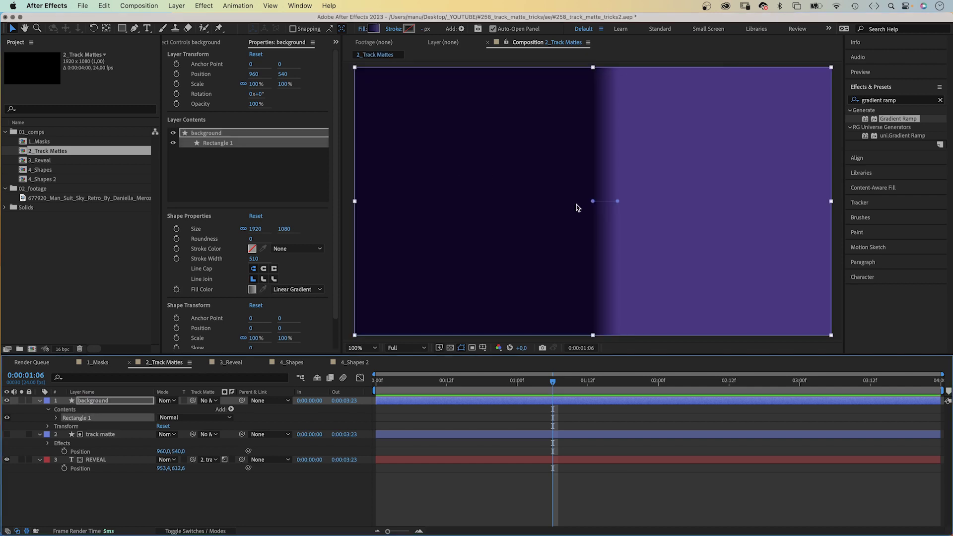
left_click_drag(593, 202, 806, 75)
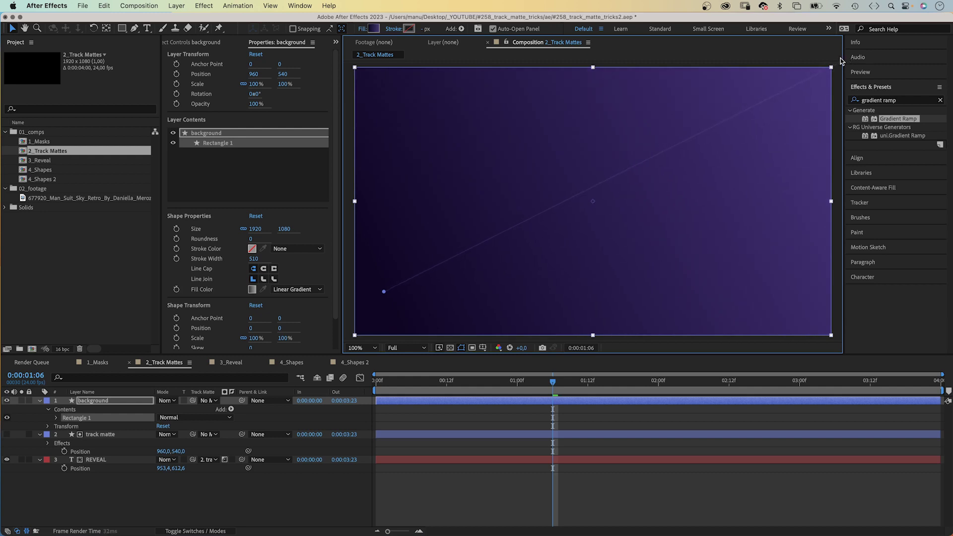
left_click_drag(100, 405, 102, 480)
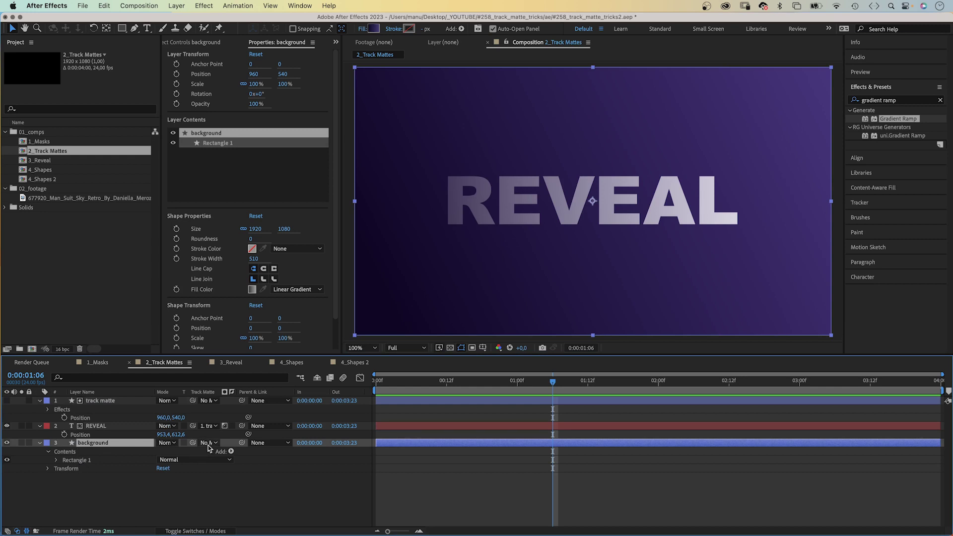
Step: Set background's track matte to the track matte layer and toggle its inversion
left_click_drag(192, 442, 112, 403)
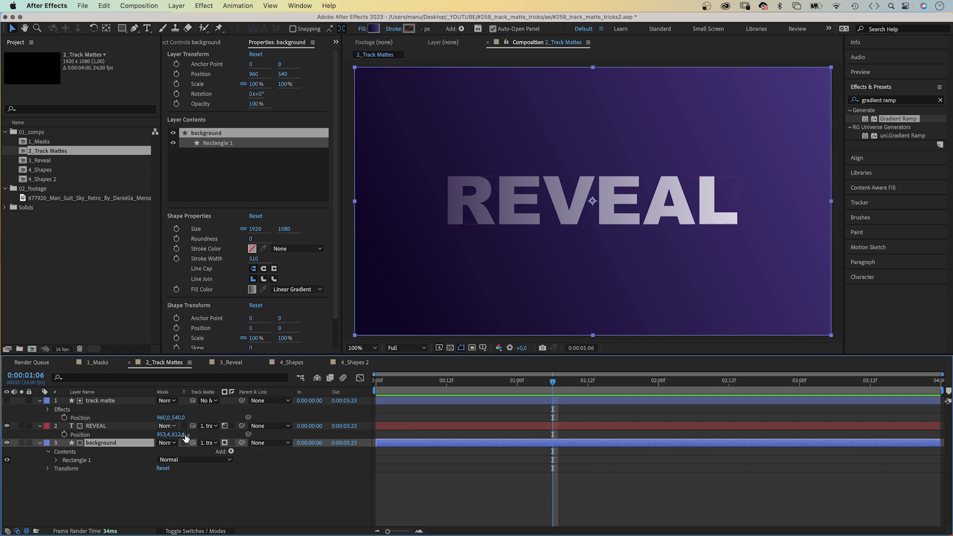
left_click(224, 443)
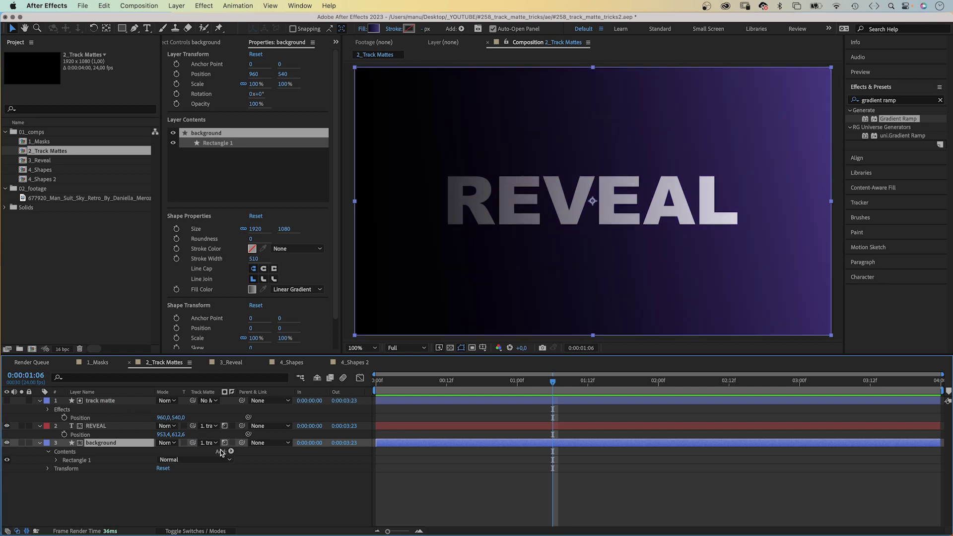
left_click(230, 444)
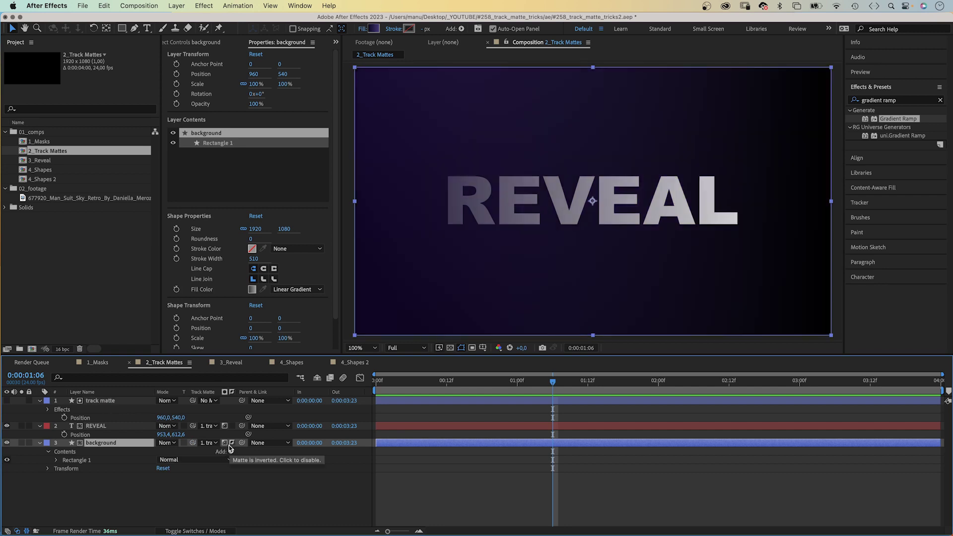
Step: Turn the transparency grid off and move the track matte layer below background
left_click(449, 349)
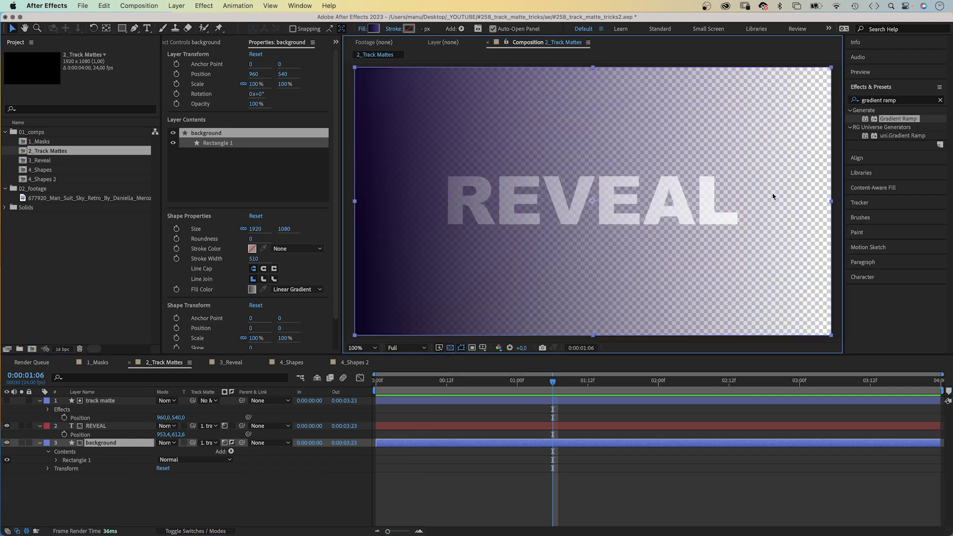
left_click(450, 349)
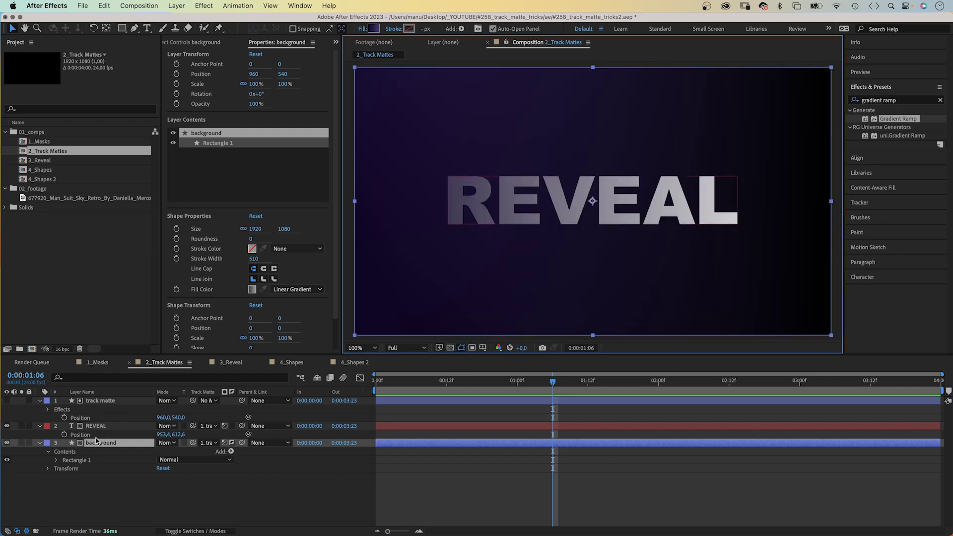
left_click_drag(100, 401, 96, 485)
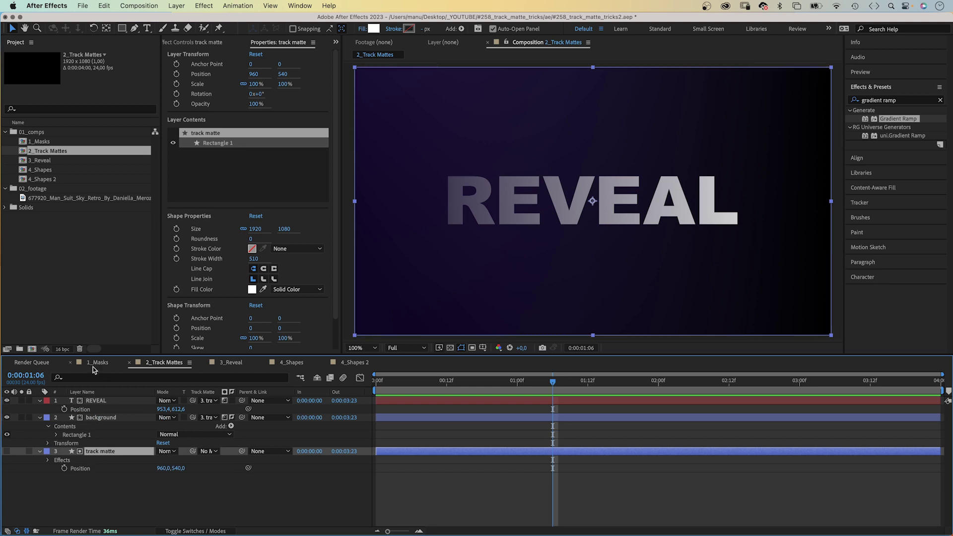
Step: In 3_Reveal, delete the track matte layer and show REVEAL's Position property
double_click(52, 160)
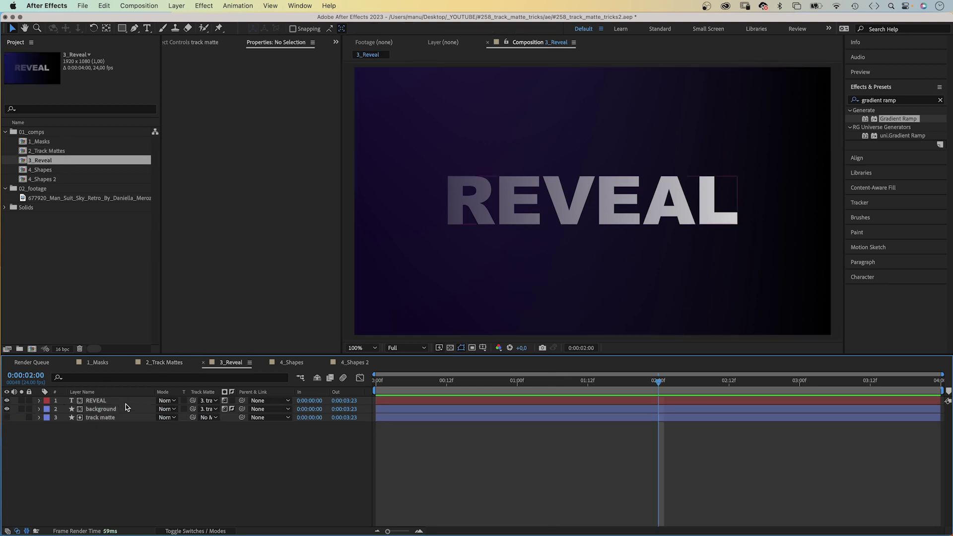
left_click(102, 418)
key("Delete")
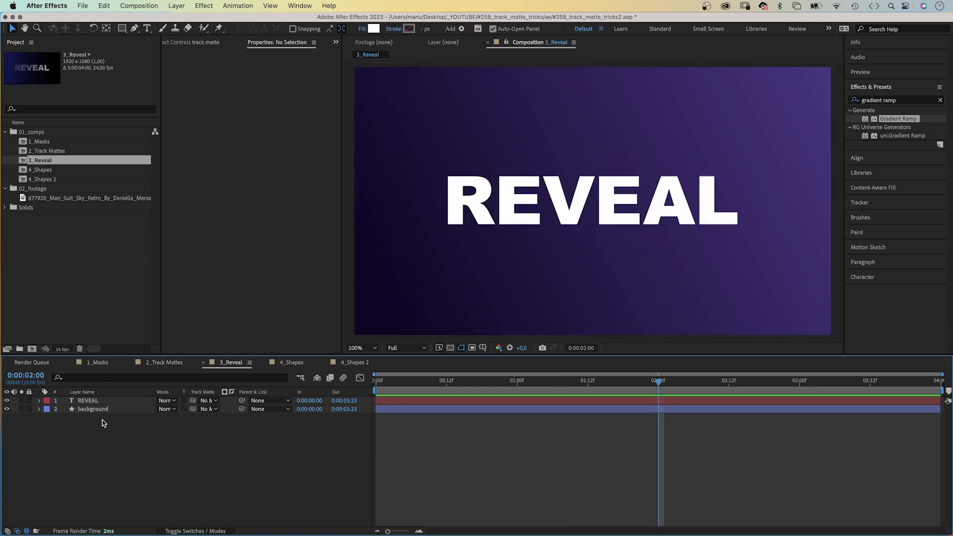
left_click(88, 401)
key("p")
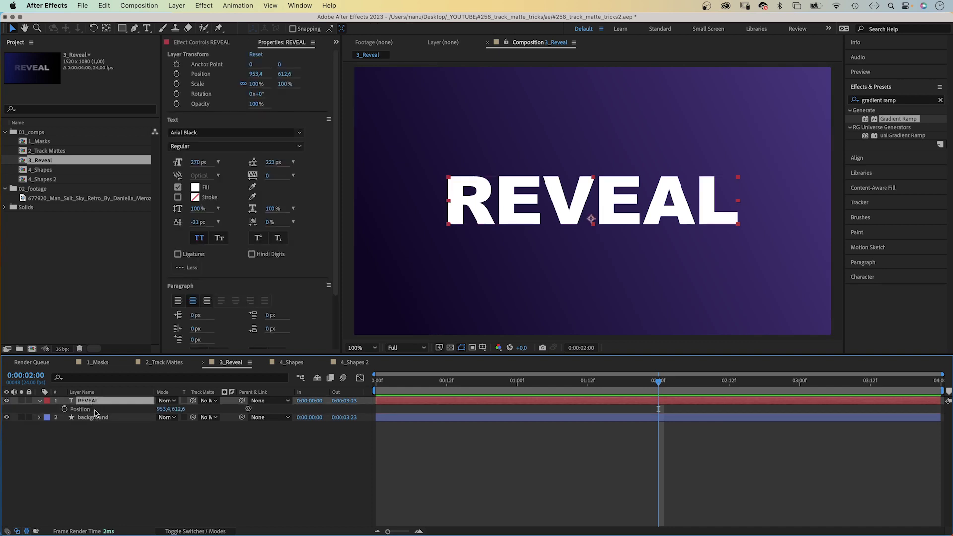
Step: Keyframe REVEAL's Position from 629.4,1010.6 at 0f to 1287.4,322.6 at 2 seconds
left_click(376, 383)
left_click_drag(581, 196, 501, 294)
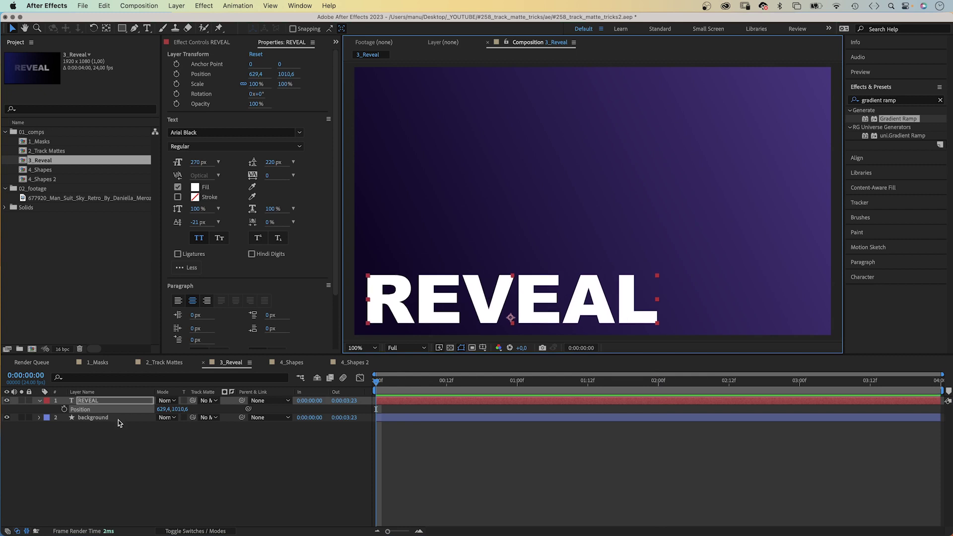
left_click(64, 408)
left_click(653, 381)
left_click_drag(652, 380, 658, 380)
left_click_drag(449, 297, 613, 122)
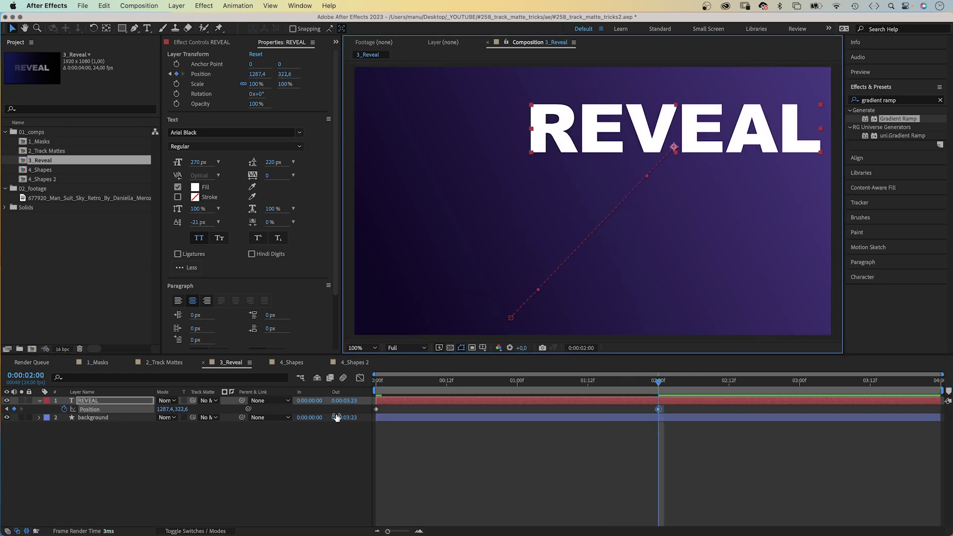
Step: Give the Position animation a strong ease-out in the speed graph and preview it
left_click(360, 379)
left_click_drag(635, 408, 517, 503)
left_click(377, 386)
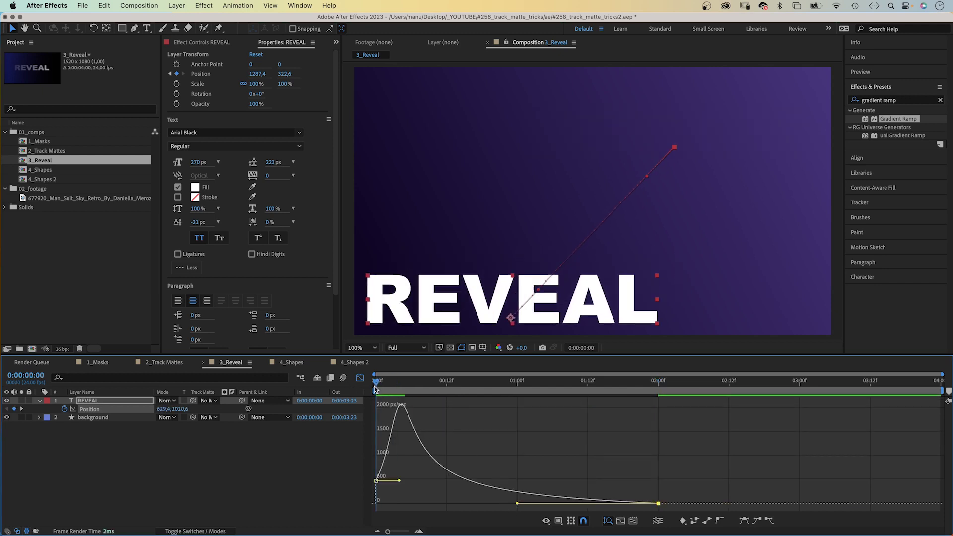
left_click(360, 378)
left_click(283, 459)
key("space")
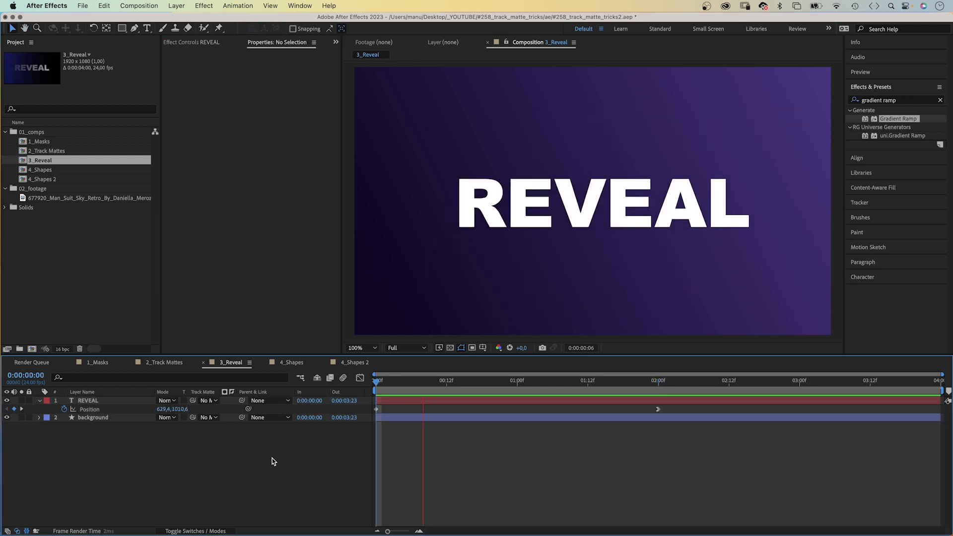
left_click_drag(498, 380, 488, 380)
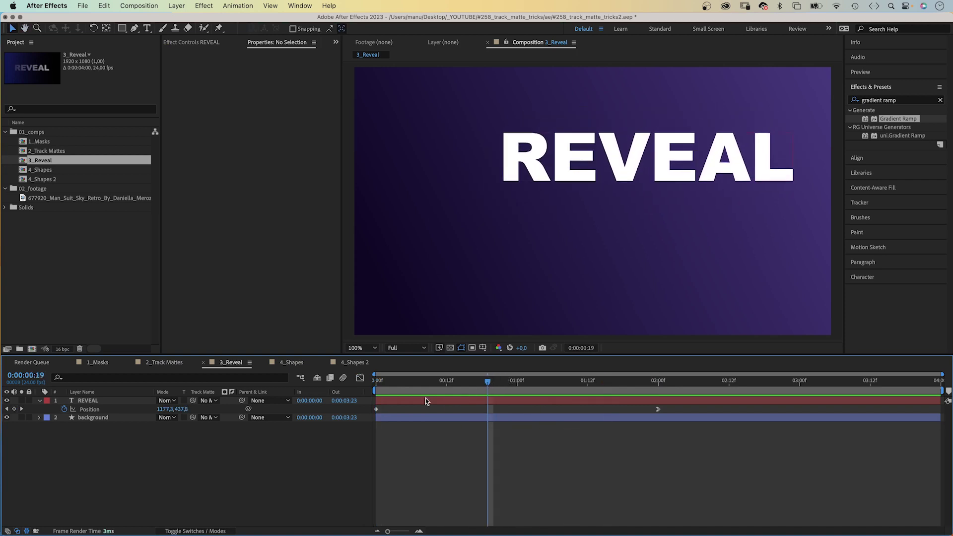
left_click(88, 400)
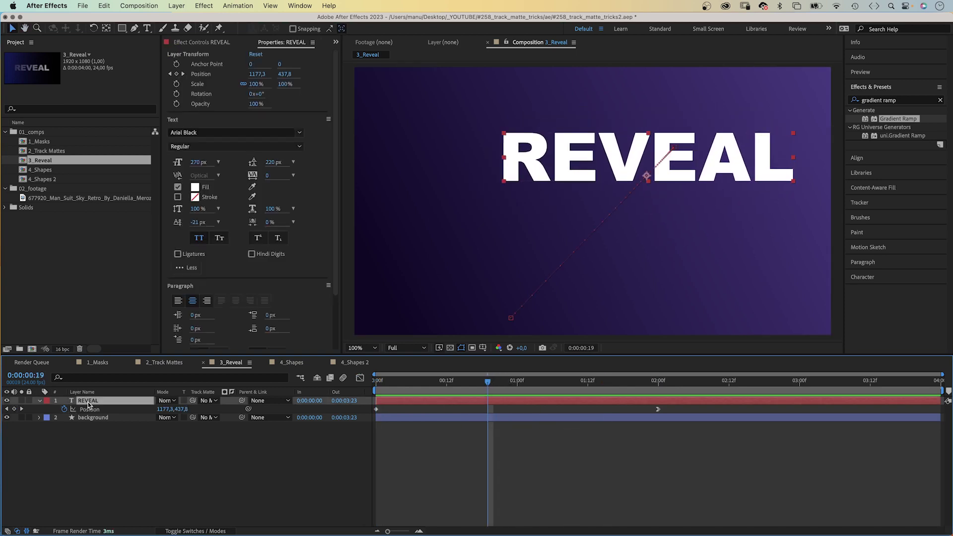
Step: Apply Echo to REVEAL with Echo Time -0,005, 85 echoes and Decay 0,95
left_click(900, 101)
type("echo")
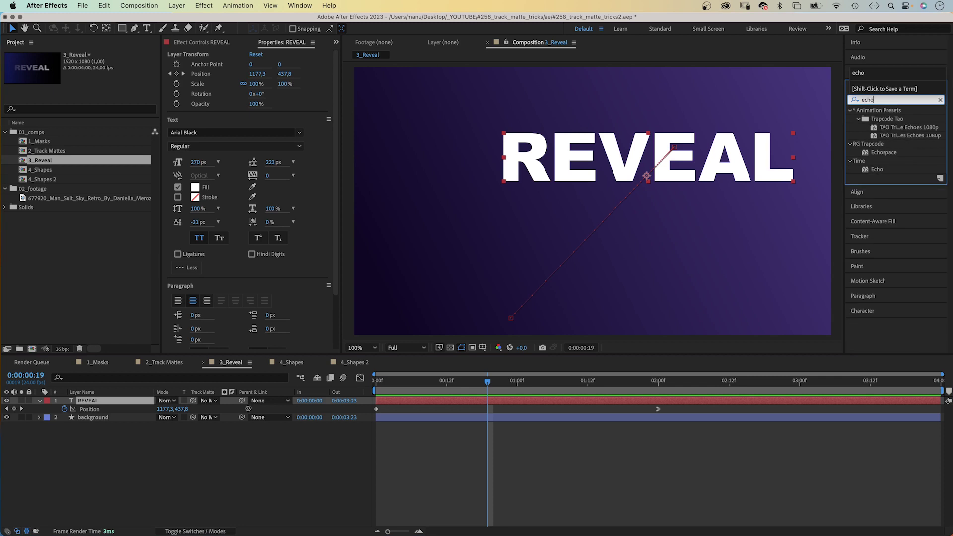
left_click_drag(865, 172, 136, 400)
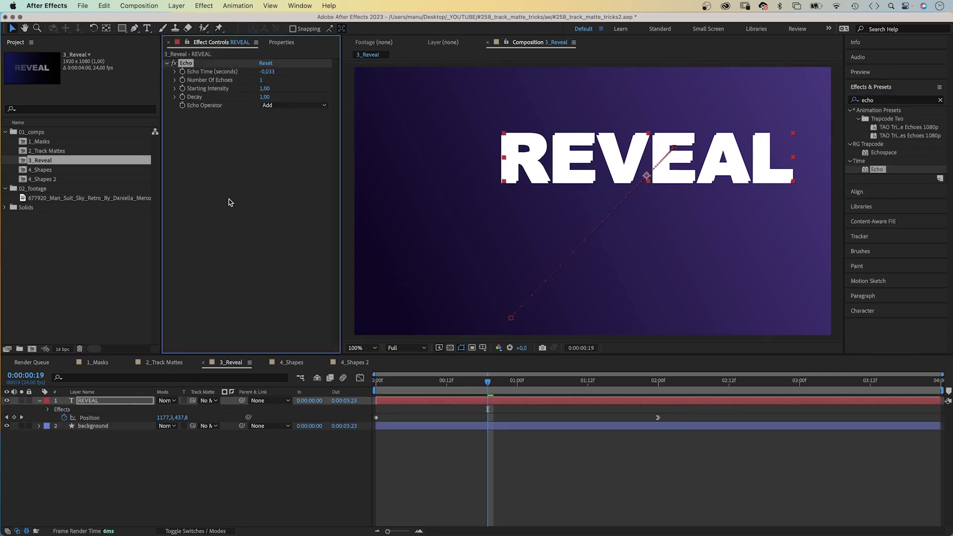
left_click(267, 72)
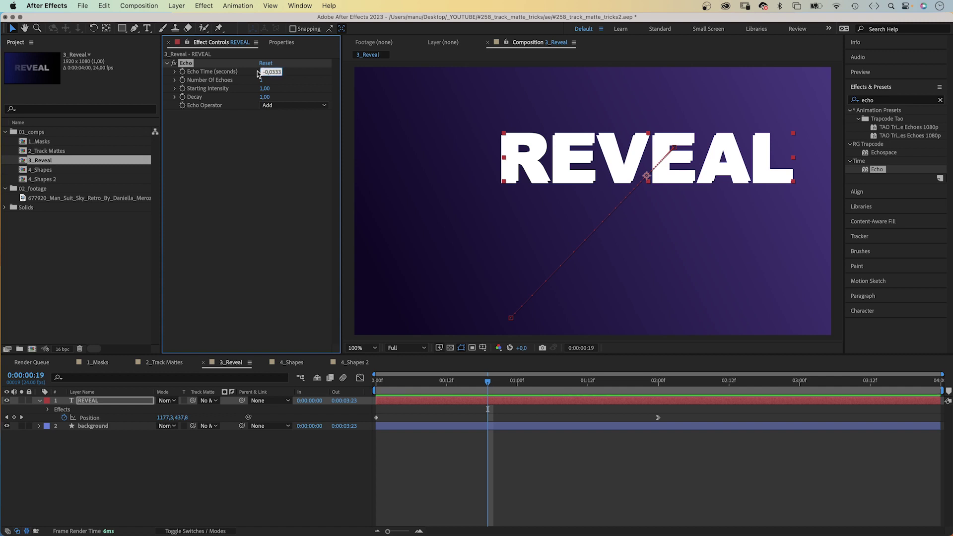
type("-")
left_click(252, 84)
left_click(260, 79)
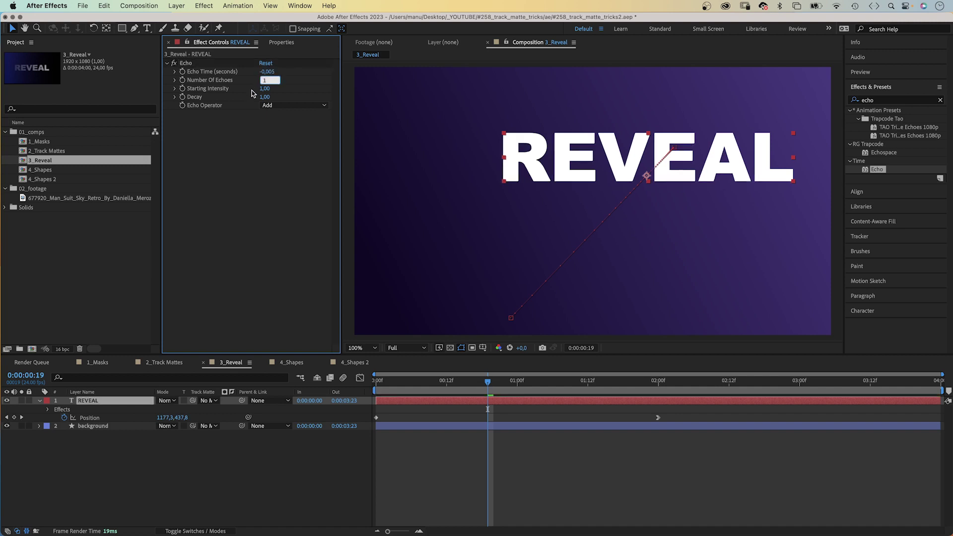
key("Return")
left_click(264, 97)
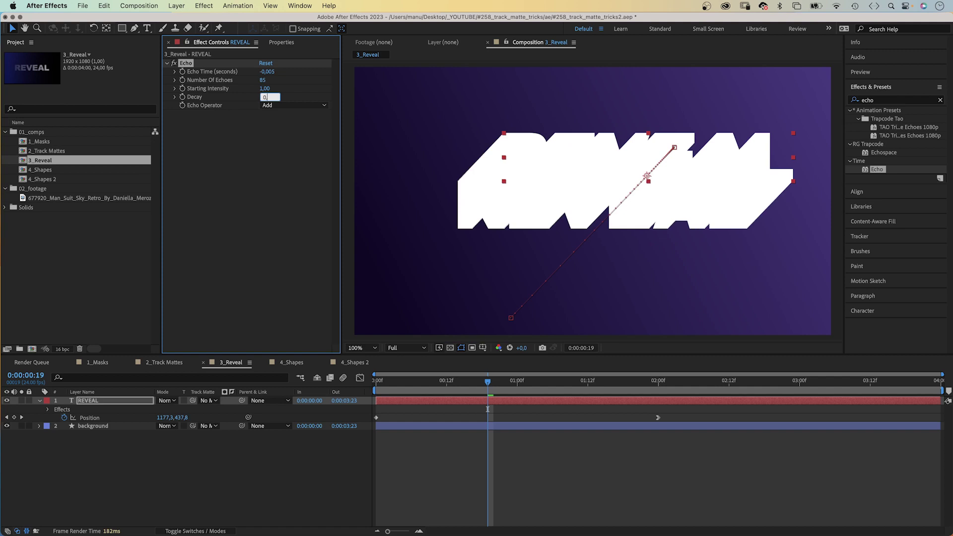
type("0,95")
key("Return")
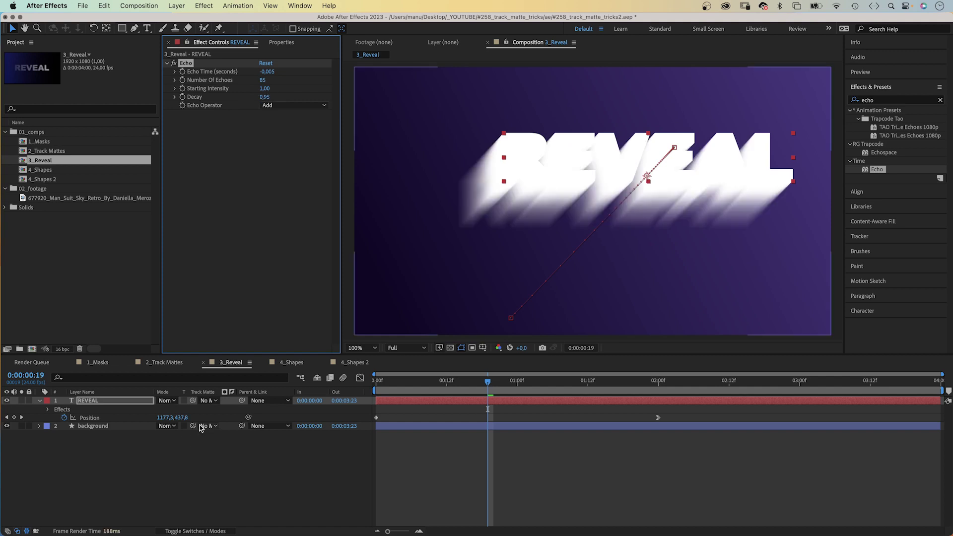
Step: Make REVEAL background's track matte and add the suit-and-sky footage beneath background
left_click_drag(192, 426, 134, 405)
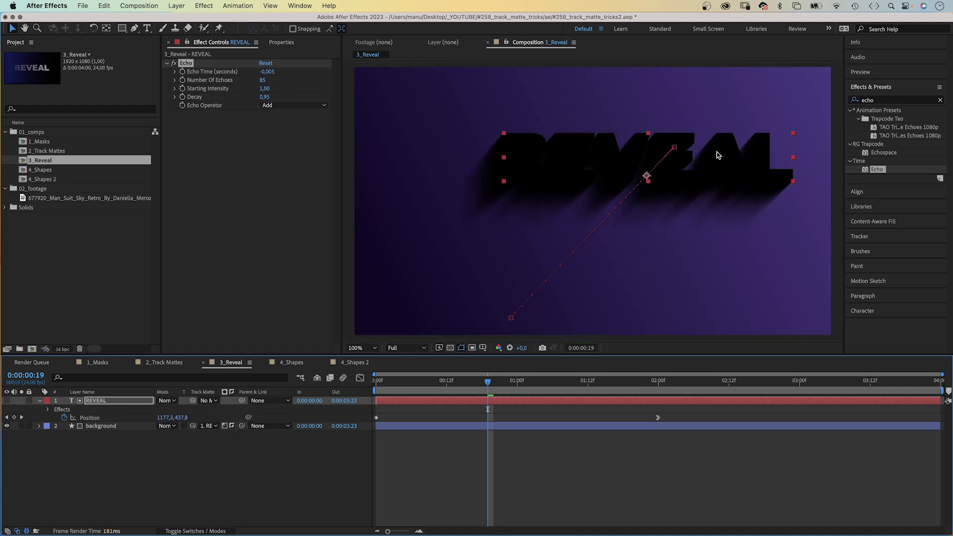
left_click(449, 348)
left_click_drag(107, 199, 159, 430)
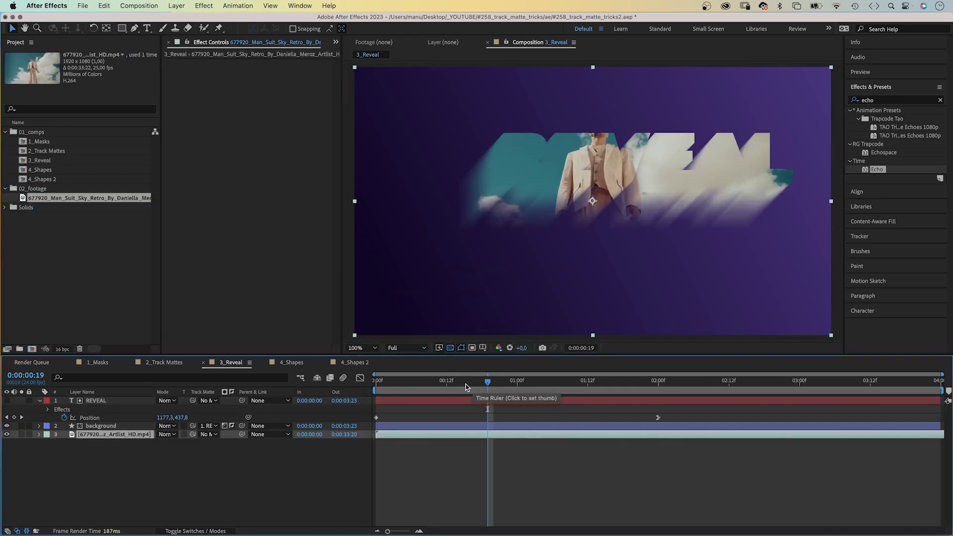
key("Home")
key("space")
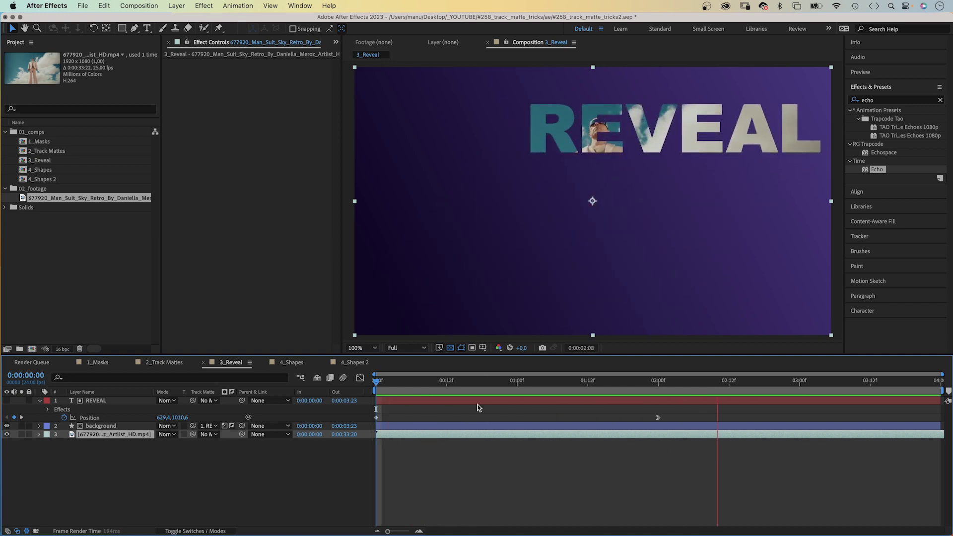
left_click_drag(799, 380, 493, 380)
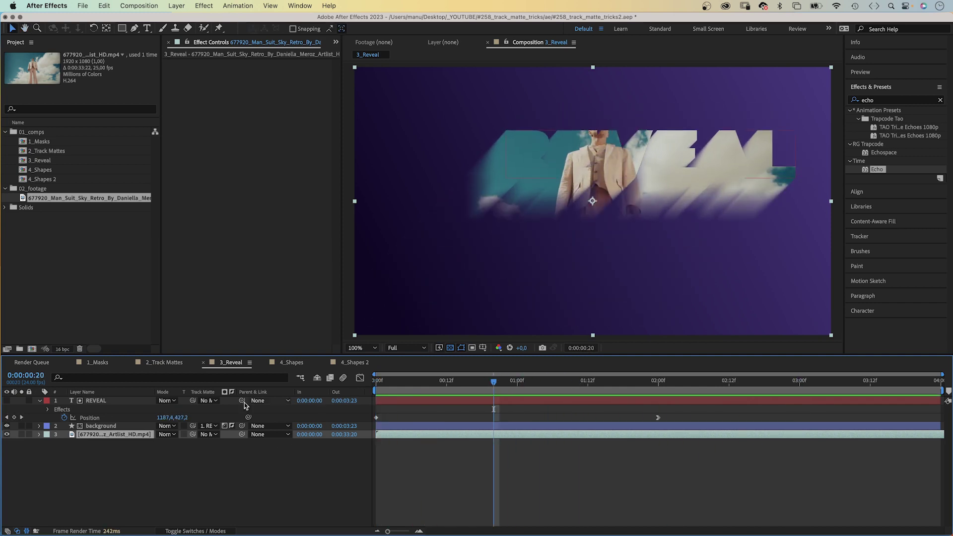
left_click(96, 401)
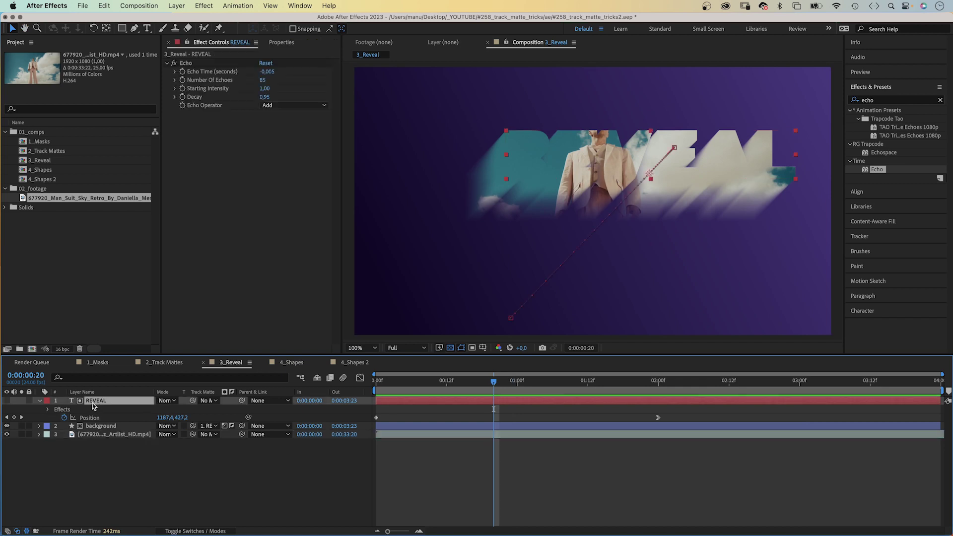
left_click(882, 98)
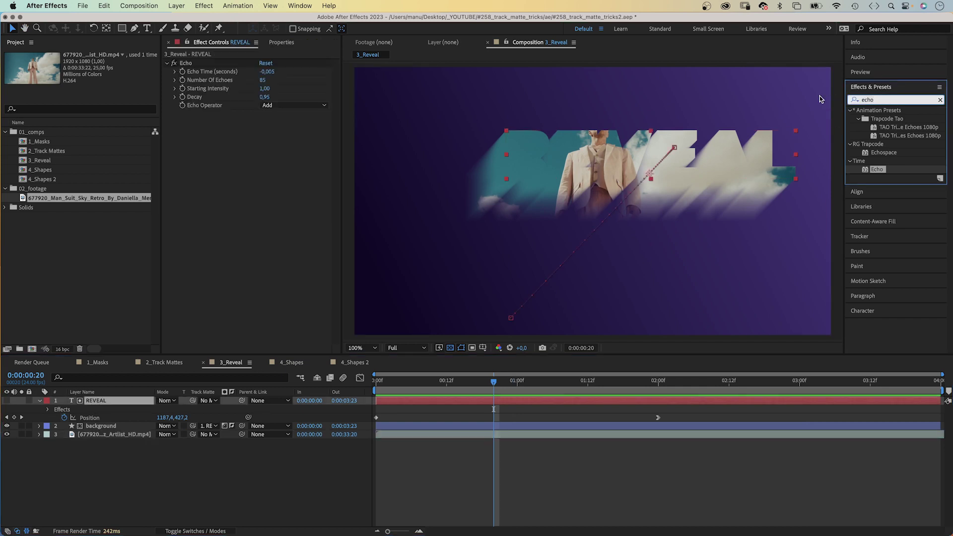
type("venetian")
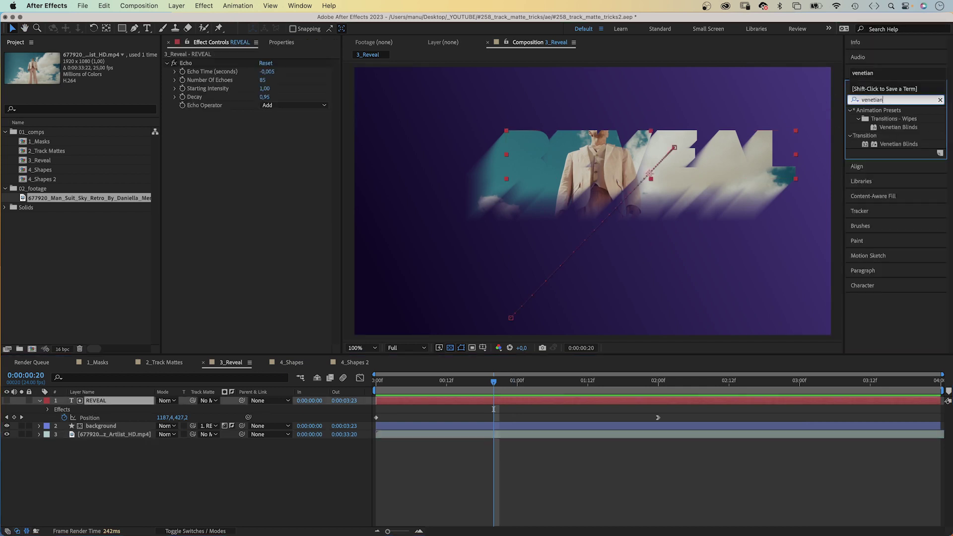
Step: Apply Venetian Blinds to REVEAL at 15% completion and 45° direction, then unhide REVEAL
left_click_drag(869, 143, 207, 194)
left_click(263, 124)
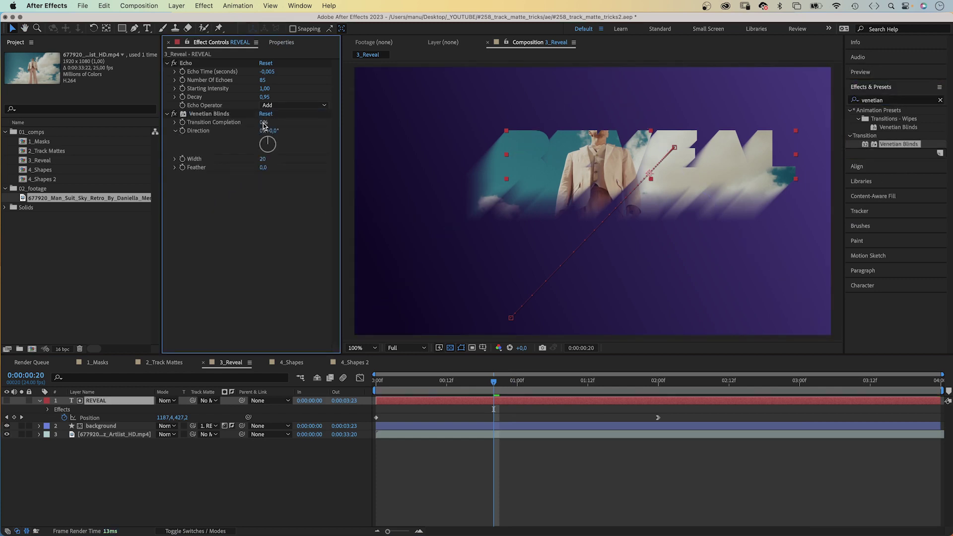
left_click(261, 123)
type("15")
key("Return")
left_click(273, 131)
type("45")
key("Return")
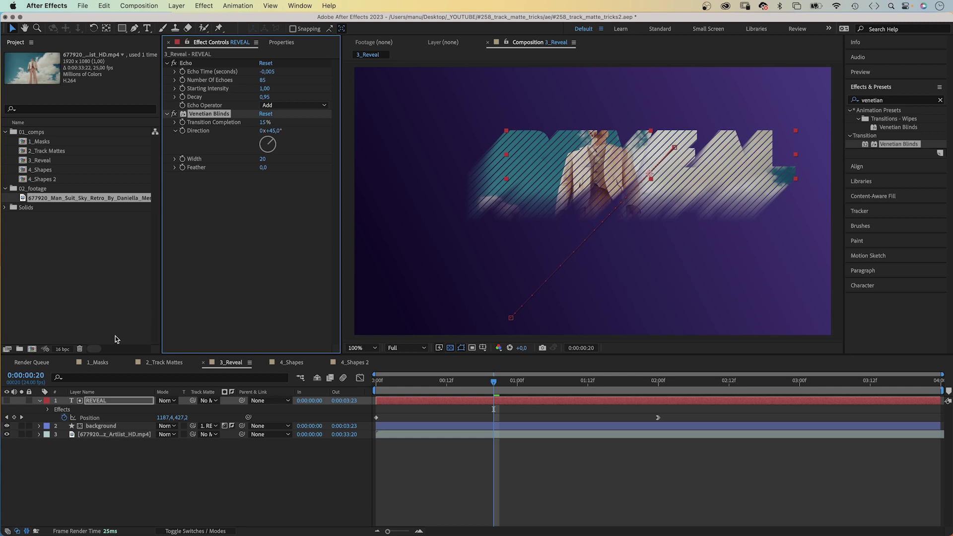
left_click(7, 401)
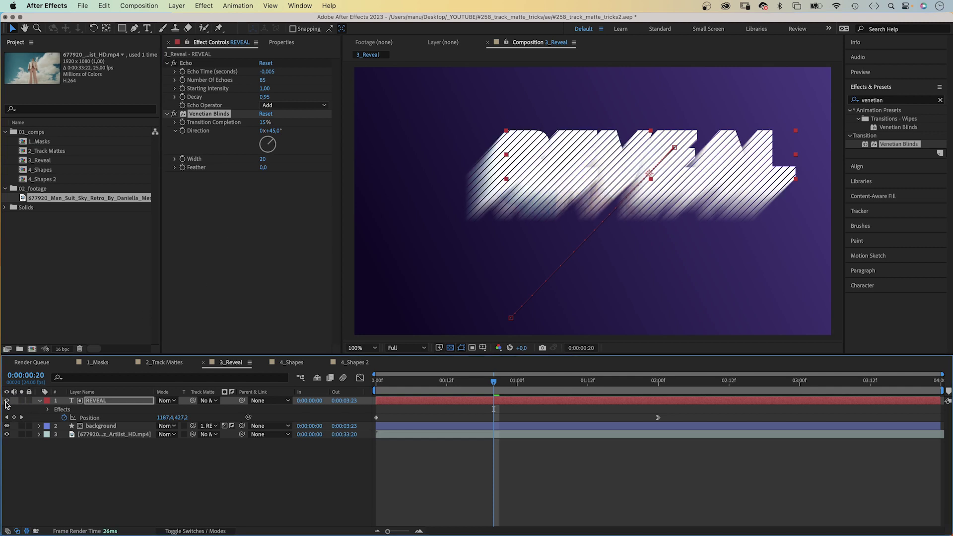
Step: Set REVEAL's blend mode to Soft Light, compare it on and off, and duplicate it
left_click(164, 401)
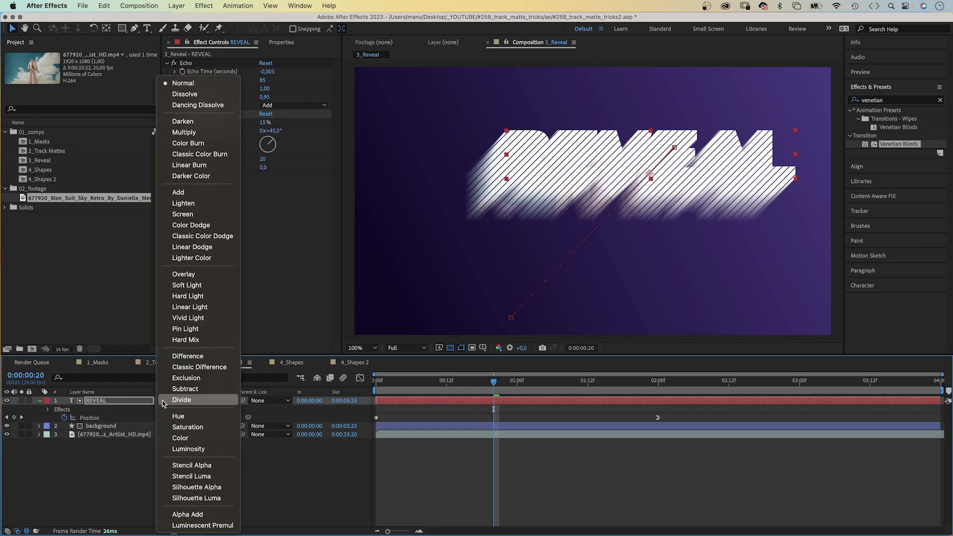
left_click(182, 285)
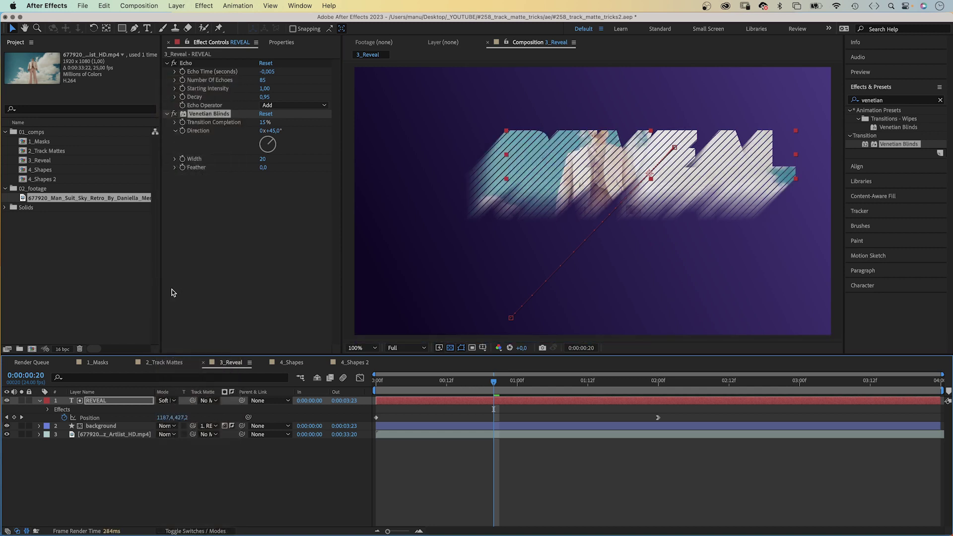
left_click(7, 401)
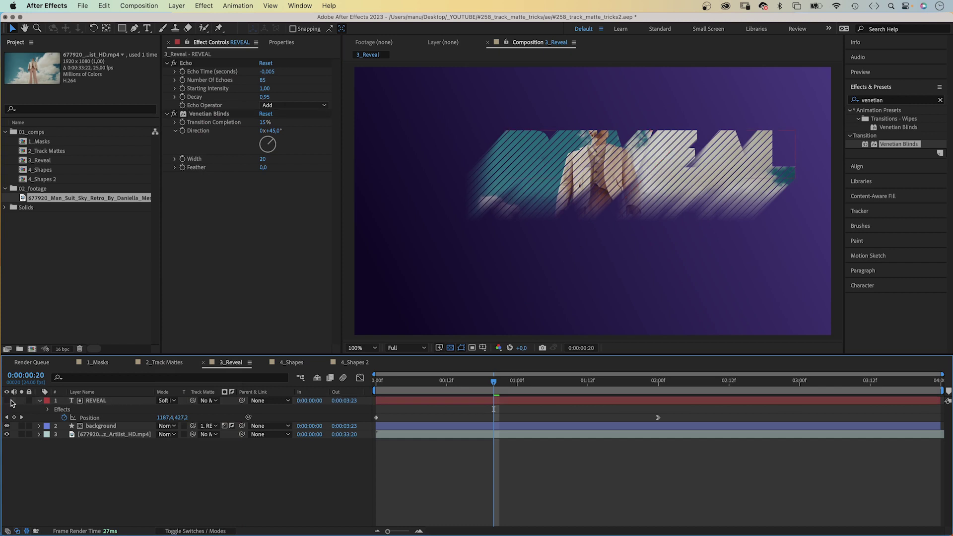
left_click(7, 401)
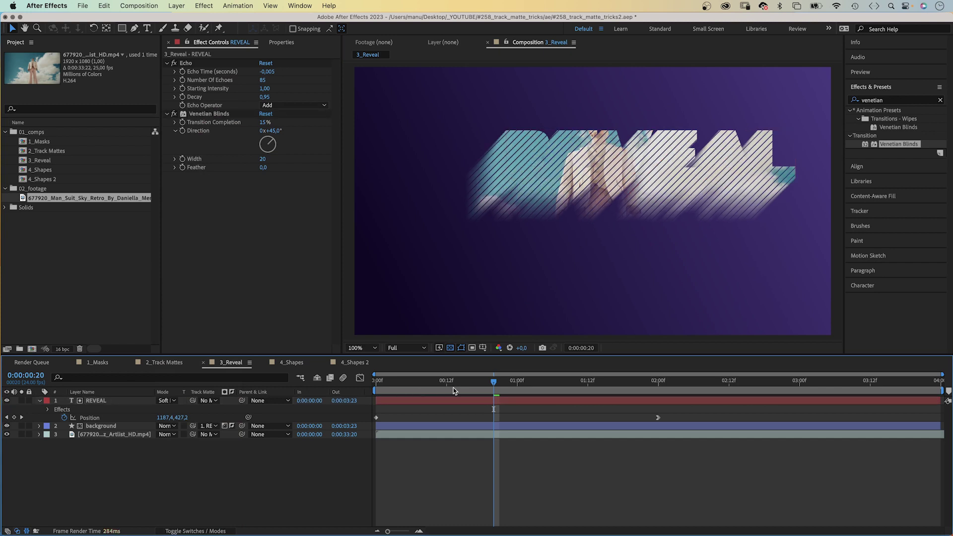
left_click(96, 400)
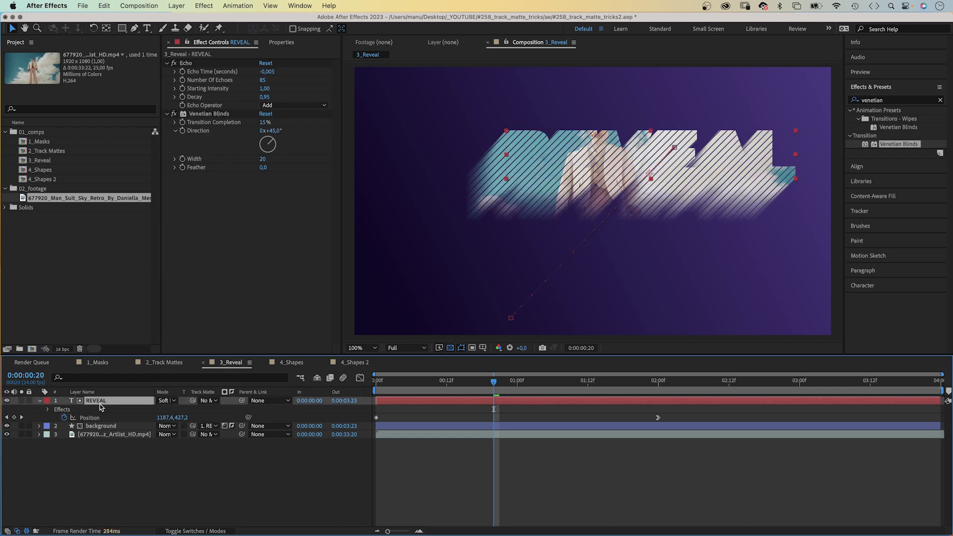
key("super+d")
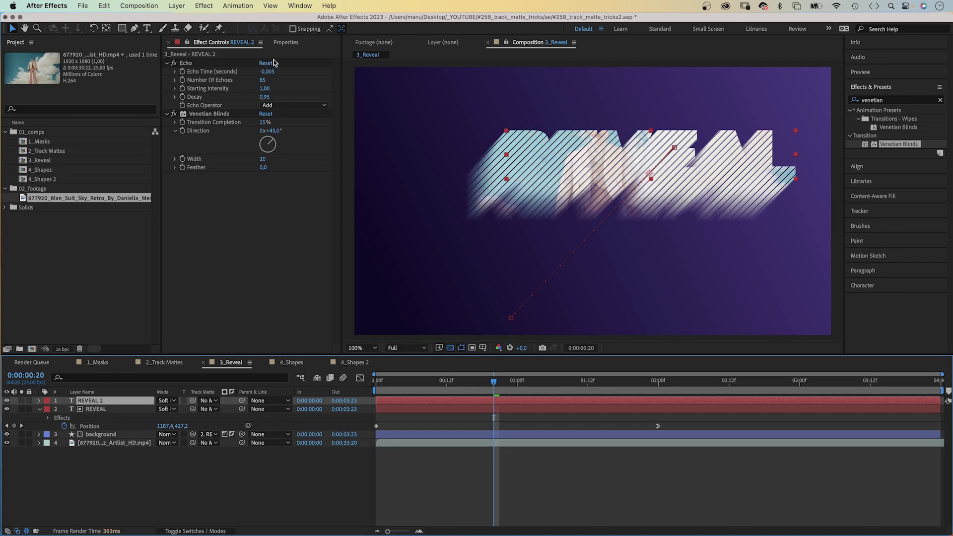
Step: Give REVEAL 2 a stroke with no fill and set its blend mode to Normal
left_click(286, 43)
left_click(177, 188)
left_click(178, 197)
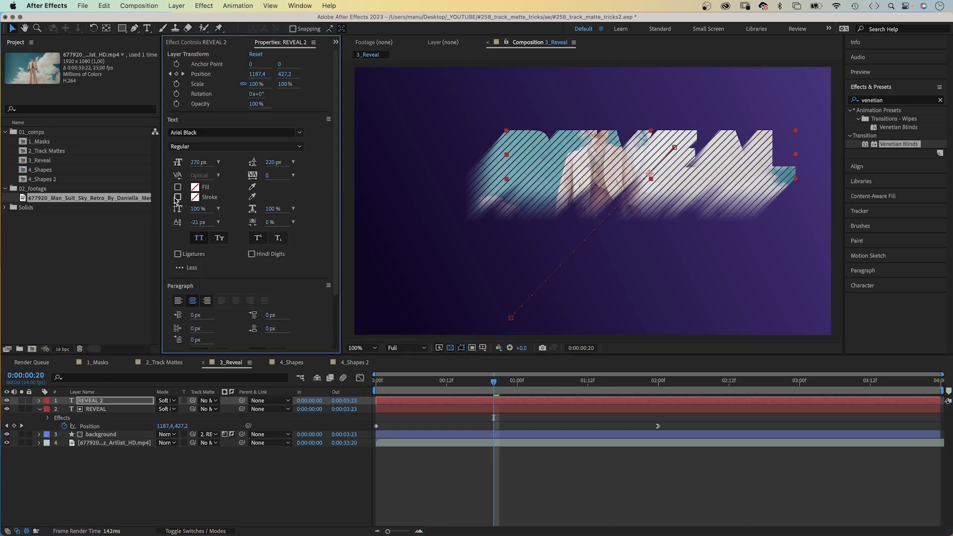
left_click(167, 401)
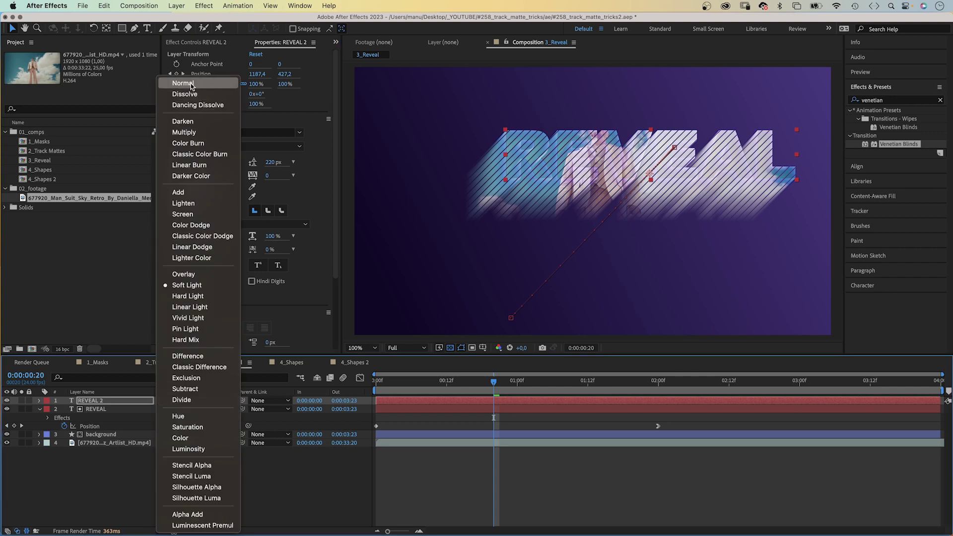
left_click(183, 83)
left_click(184, 43)
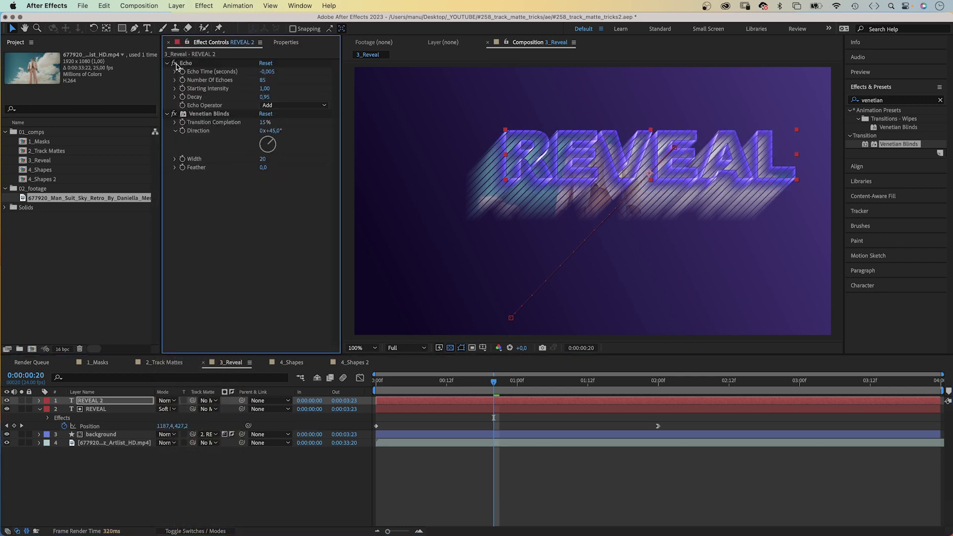
Step: Preview the REVEAL animation, stopping at 0:00:02:19, and open the 4_Shapes composition
key("space")
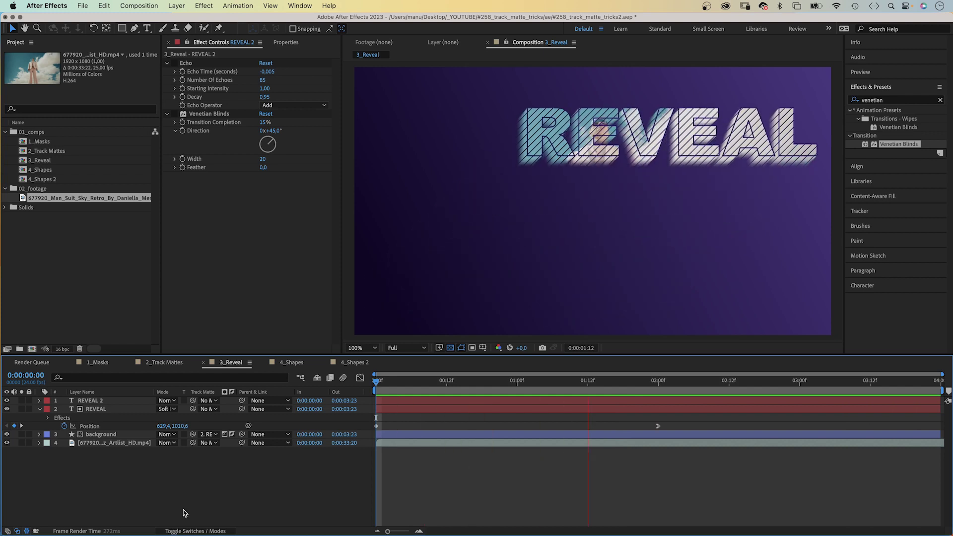
key("space")
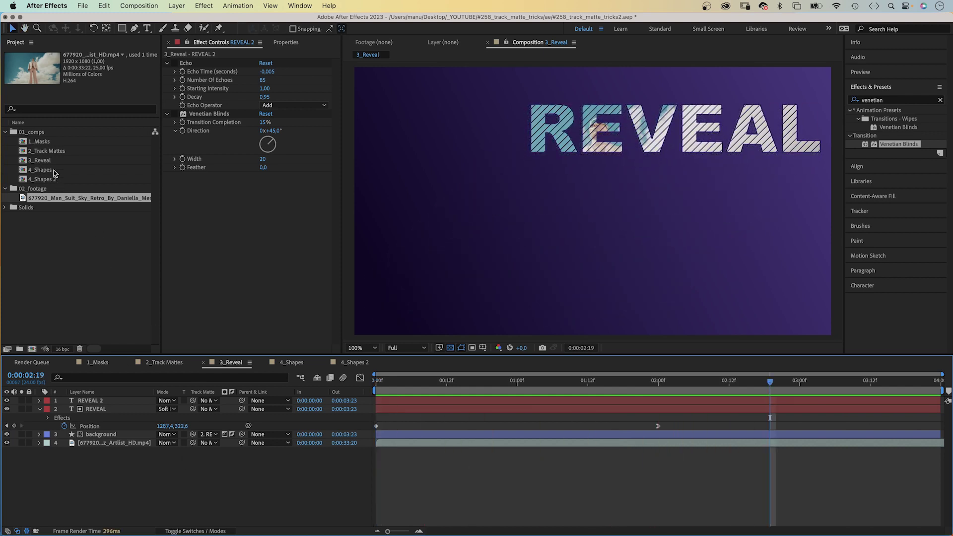
double_click(45, 170)
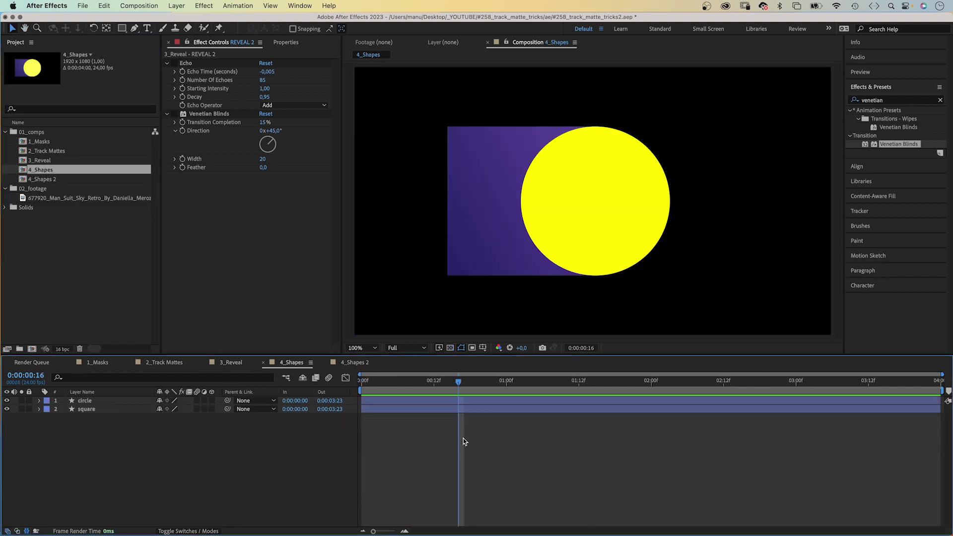
Step: Set the circle as the square's inverted track matte
left_click(95, 400)
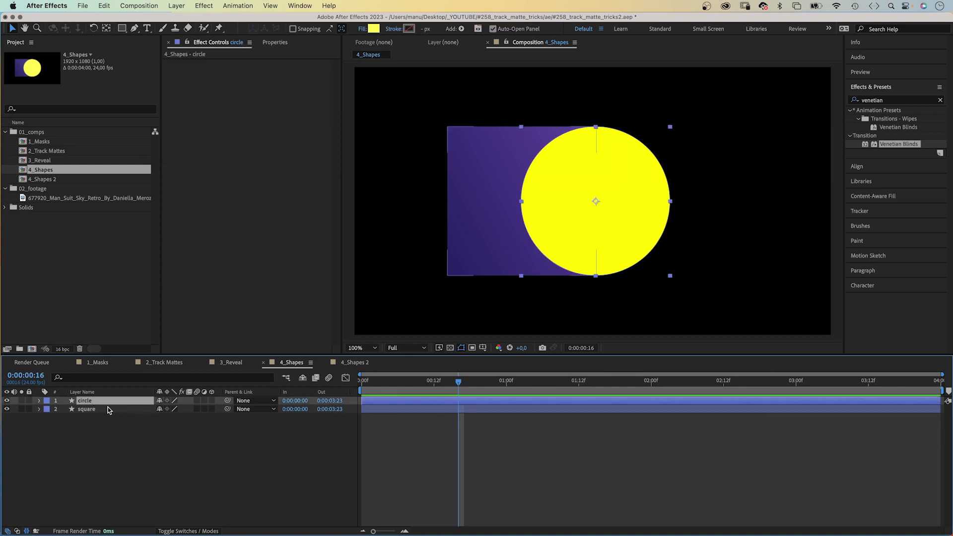
left_click(107, 409)
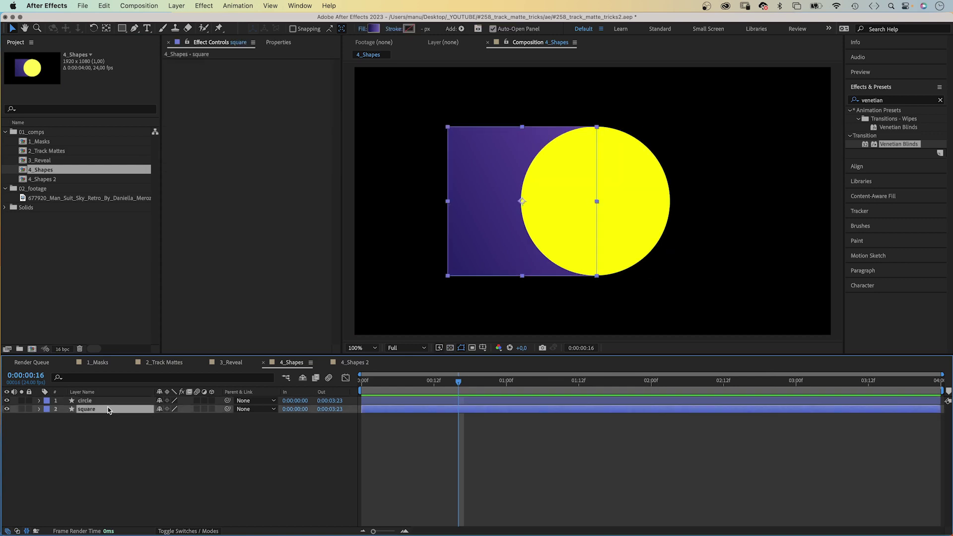
left_click(165, 530)
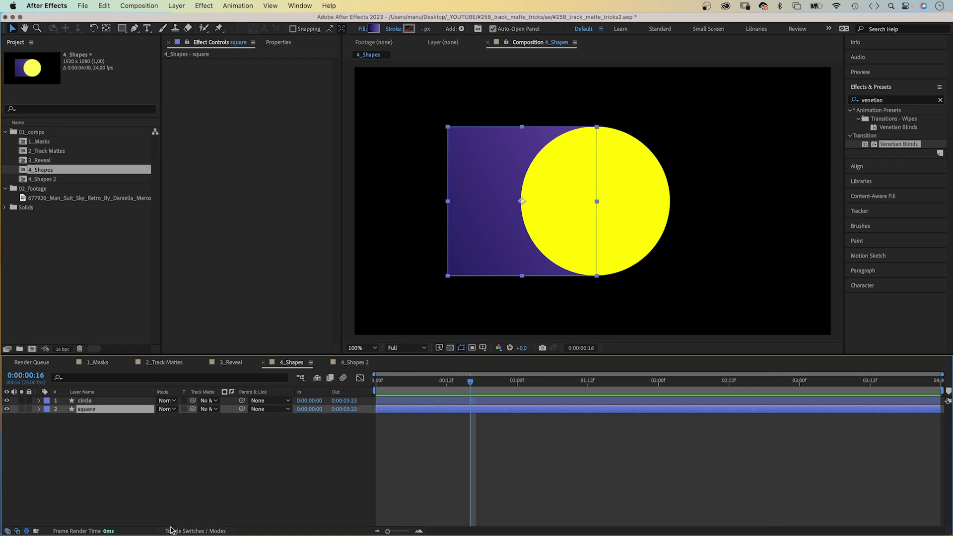
left_click_drag(191, 409, 134, 400)
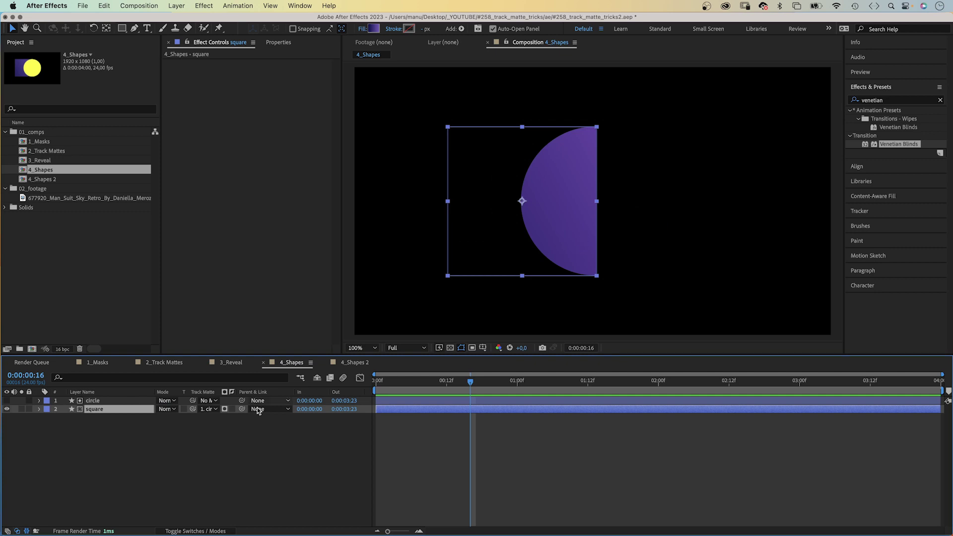
left_click(231, 409)
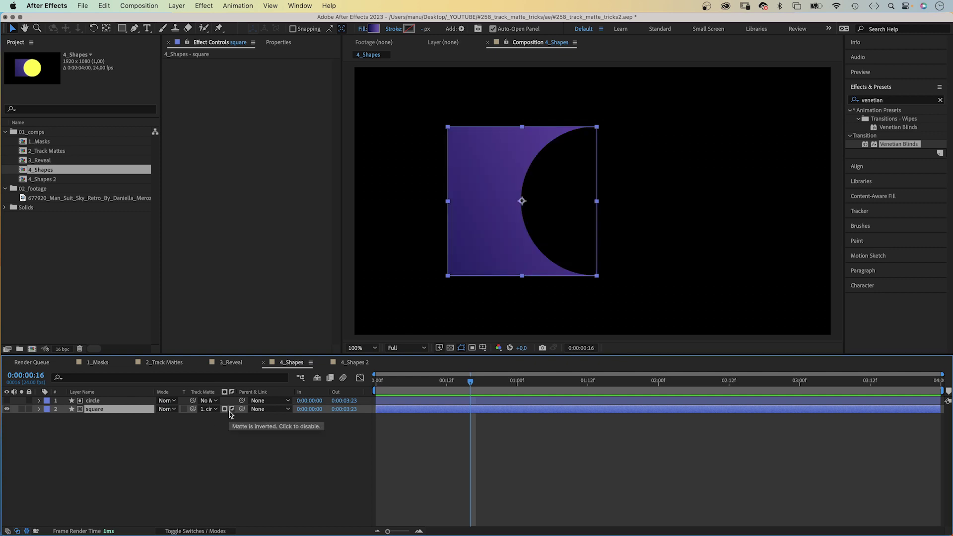
Step: Set the square as the circle's inverted track matte and make both layers visible
left_click_drag(192, 401, 130, 411)
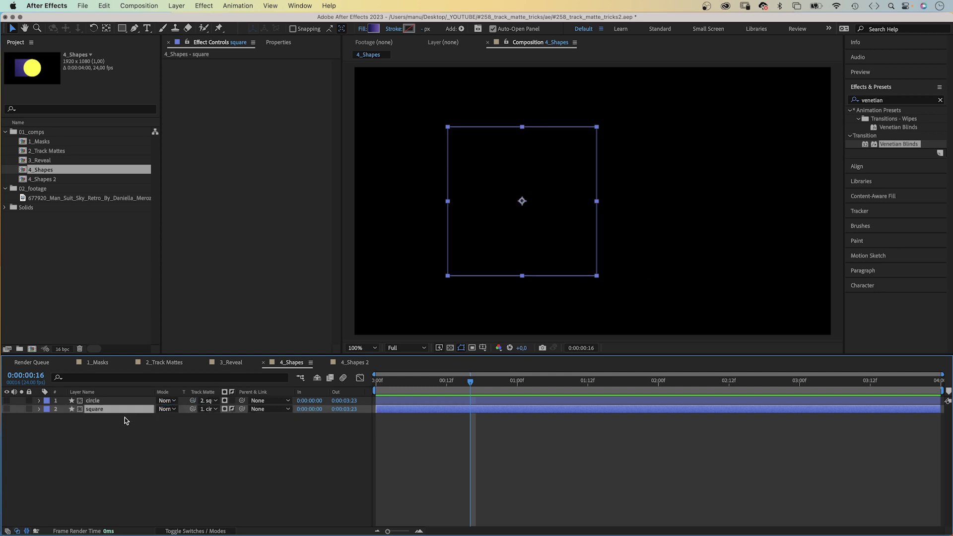
left_click_drag(7, 400, 7, 410)
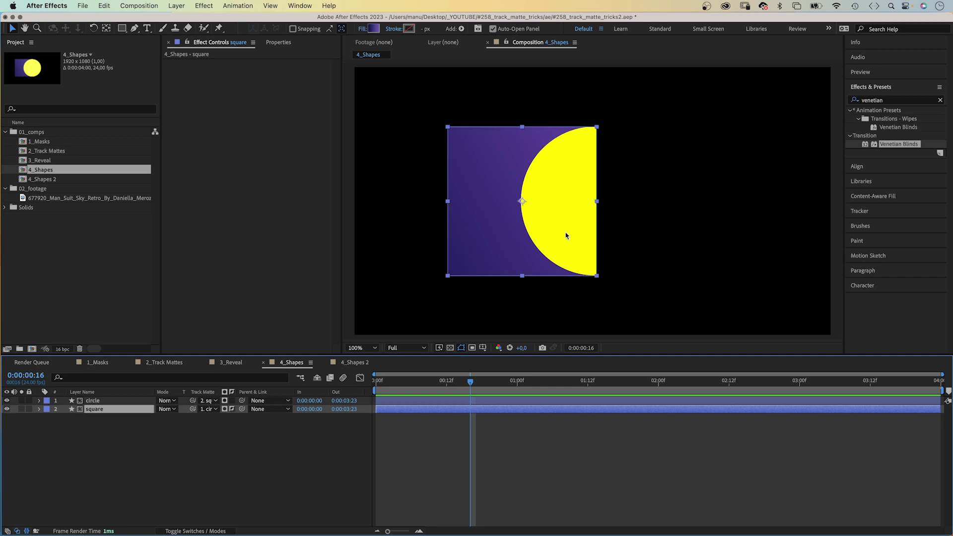
left_click(231, 408)
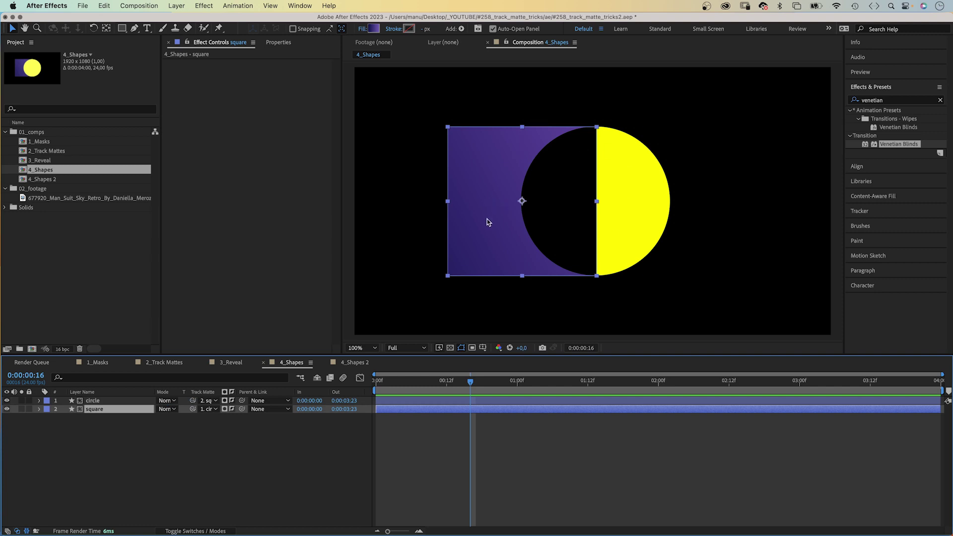
left_click(68, 445)
Step: Duplicate the circle as circle 2 with an FF00FF magenta fill and flip its matte inversion
left_click(93, 401)
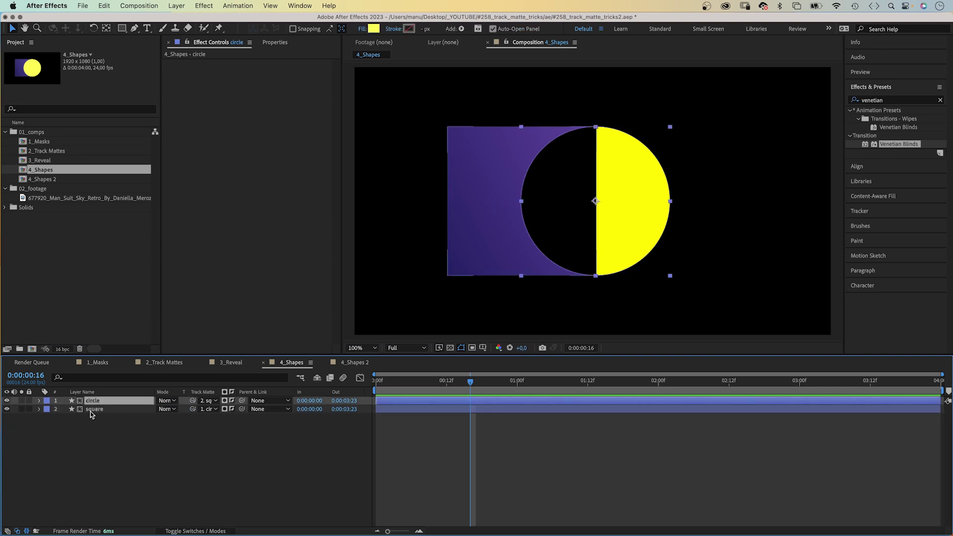
key("super+d")
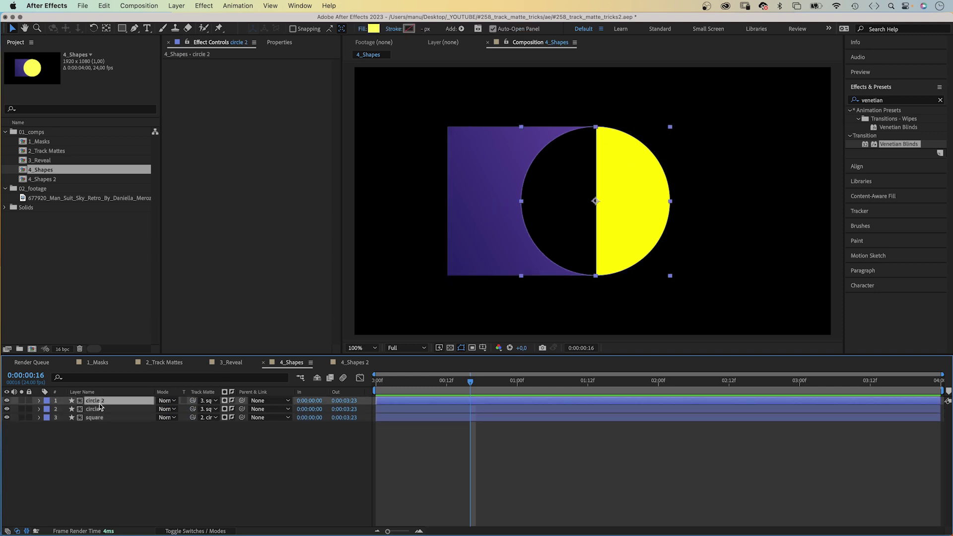
left_click(373, 28)
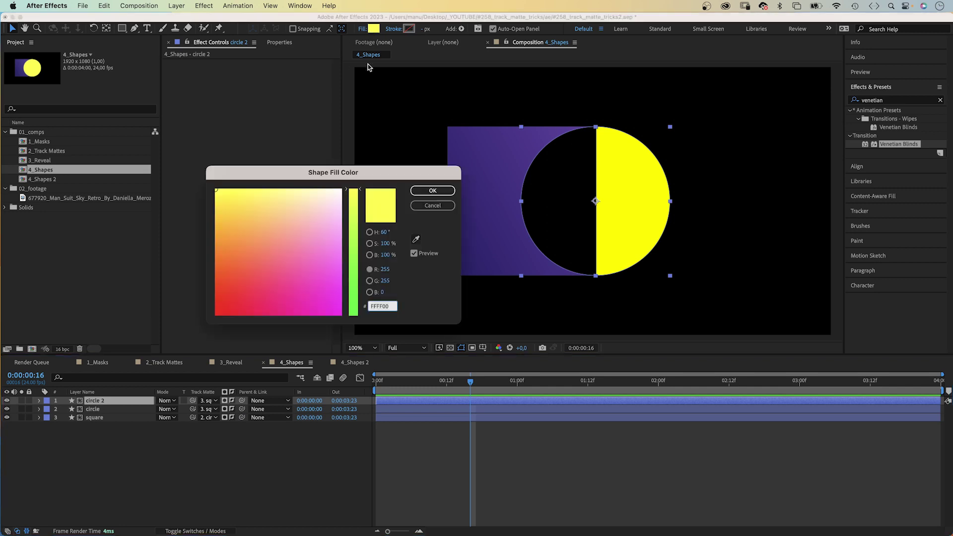
left_click_drag(314, 281, 363, 329)
left_click(425, 193)
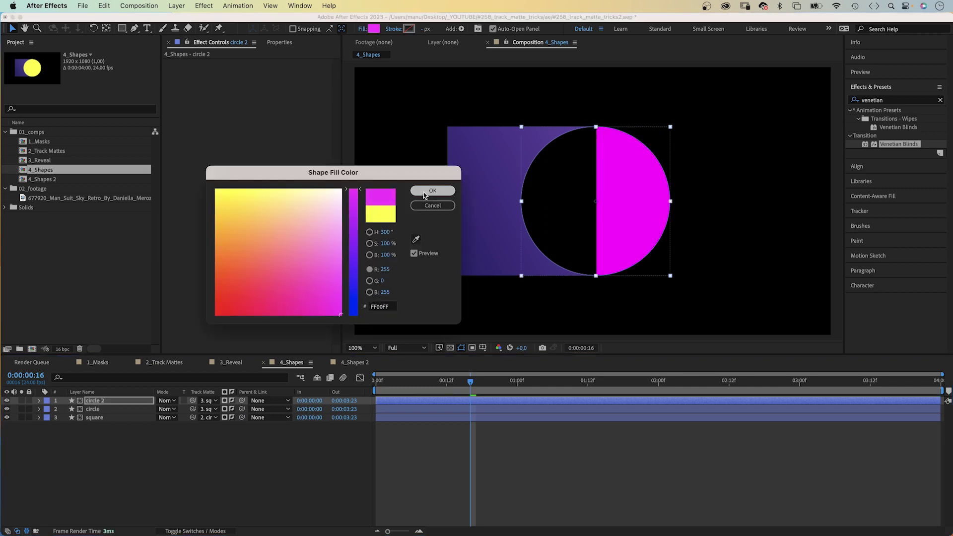
left_click(231, 401)
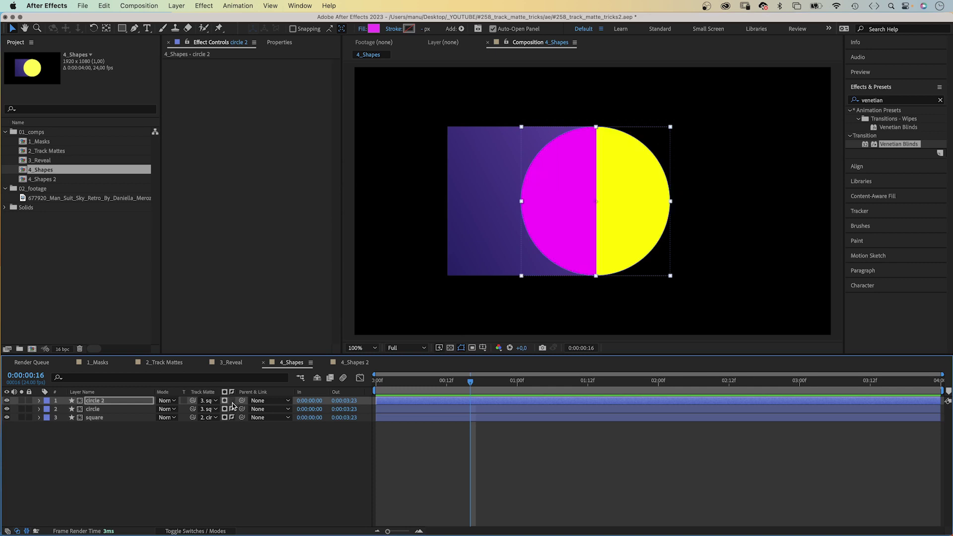
Step: Solo circle 2 briefly, then open and play the 4_Shapes 2 composition
left_click(22, 400)
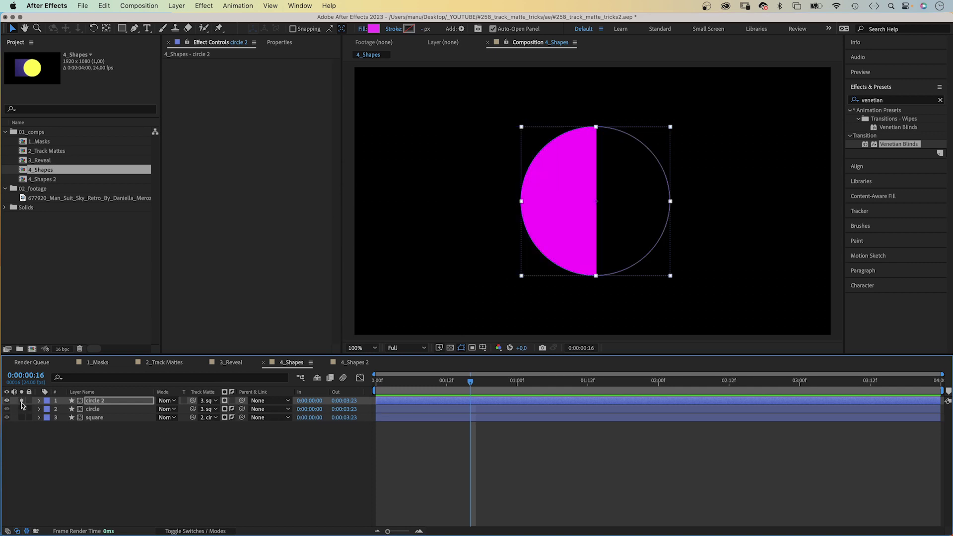
left_click(22, 401)
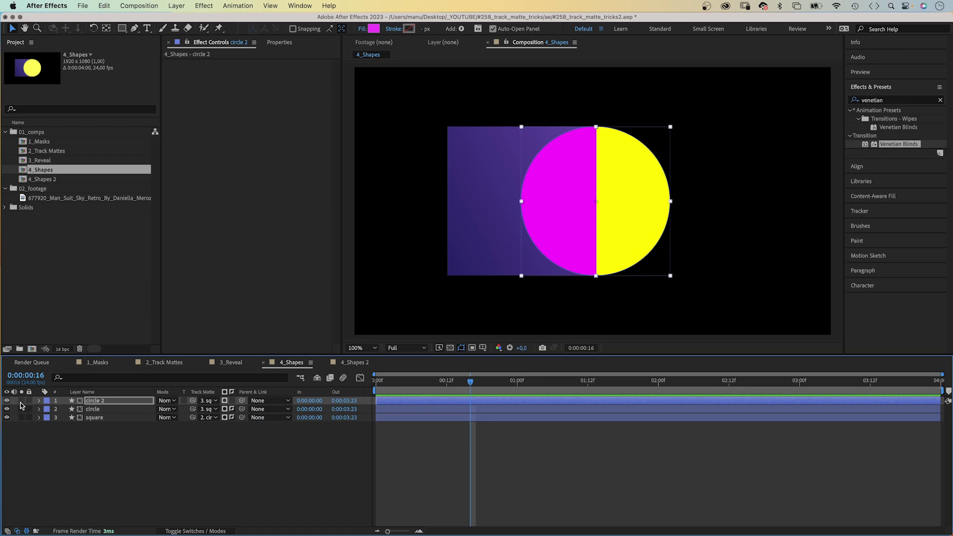
double_click(46, 179)
key("space")
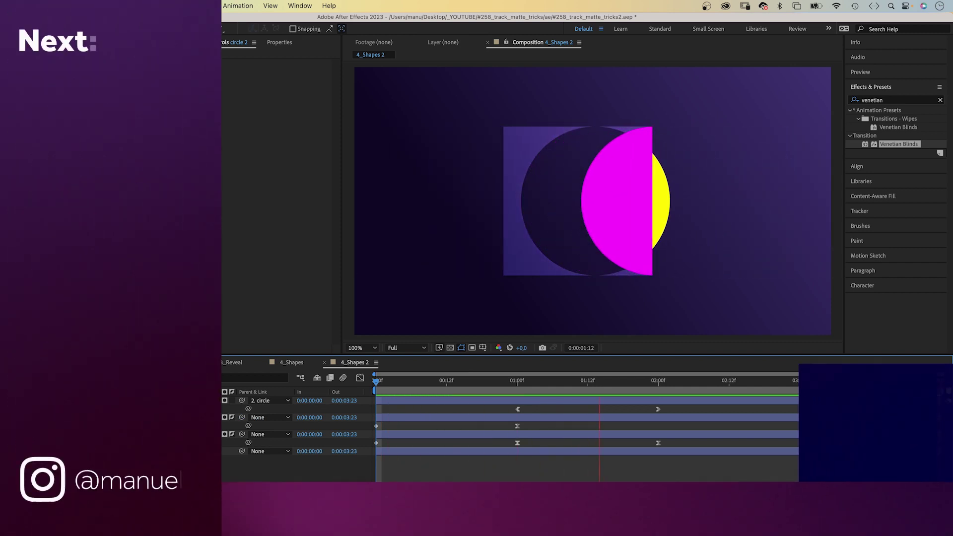